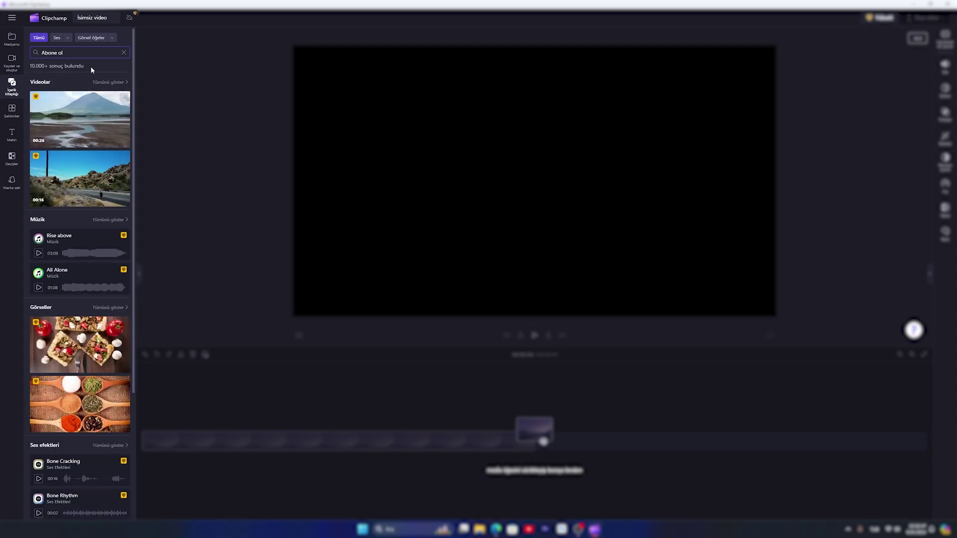
Step: Look through the content library results for "Abone ol" and the YouTube video templates
scroll(76, 187, down, 3)
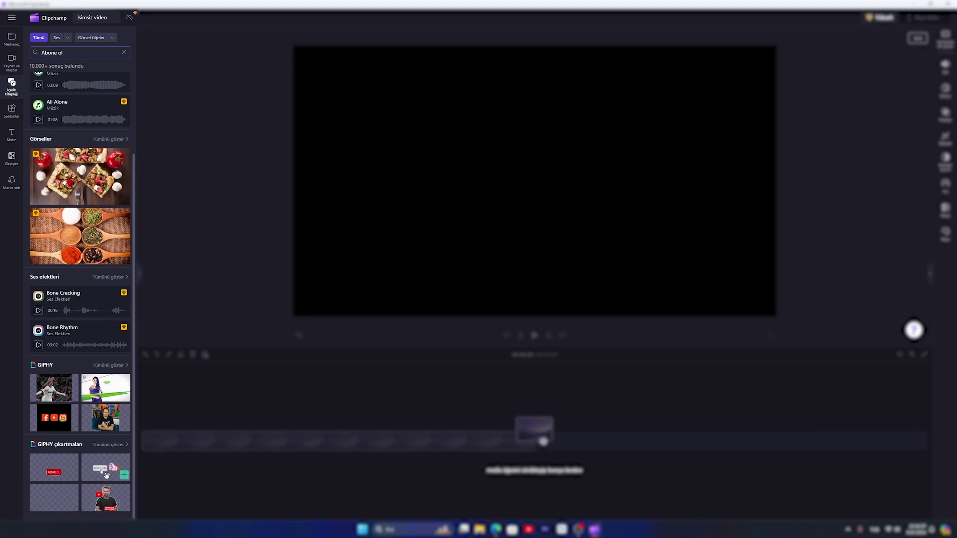
click(11, 110)
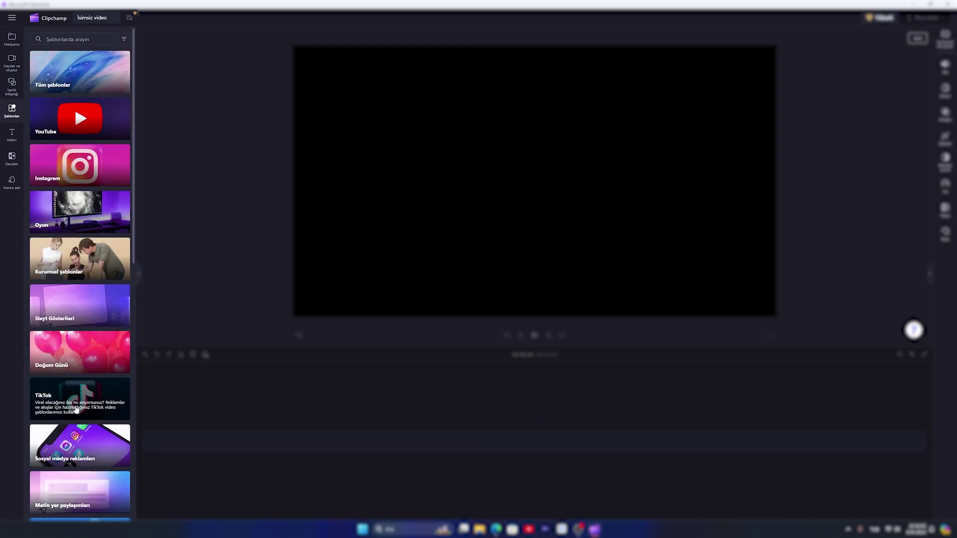
click(93, 114)
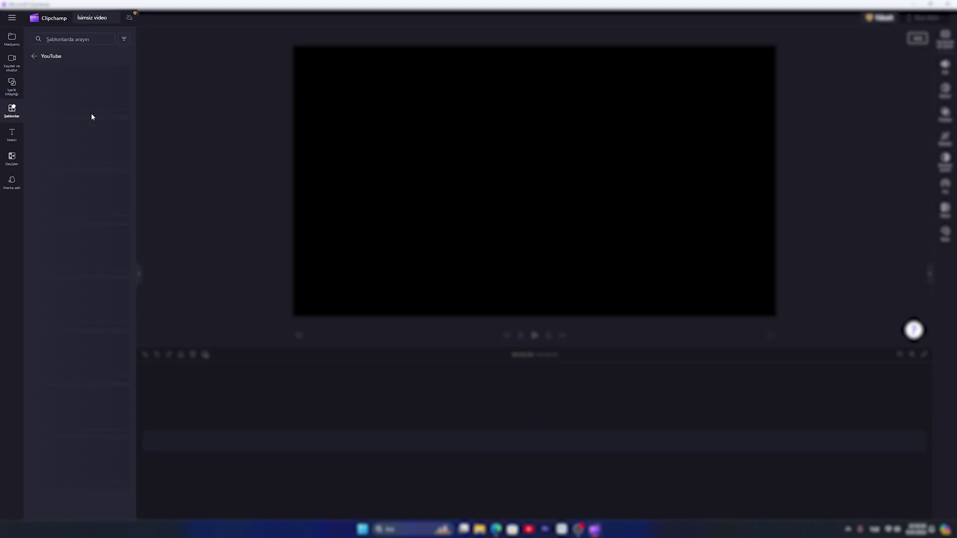
scroll(92, 364, down, 6)
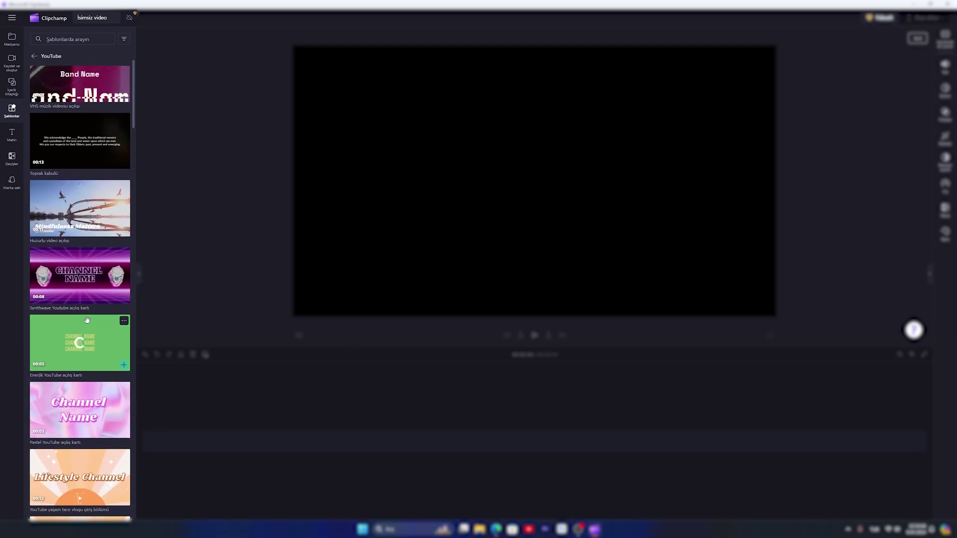
scroll(92, 363, down, 10)
scroll(96, 386, up, 10)
scroll(96, 387, up, 3)
Step: Look through the available text styles, transitions and brand kit options
click(12, 133)
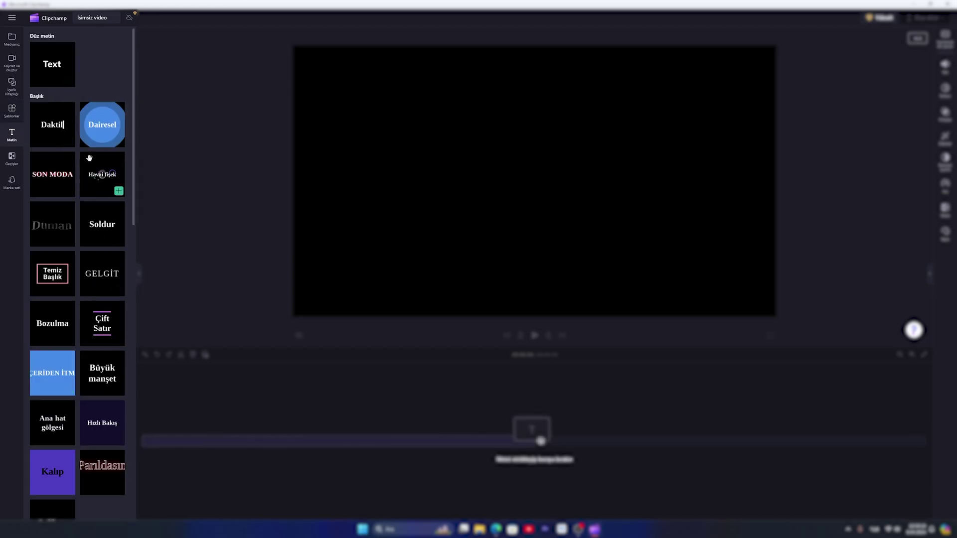
scroll(80, 427, down, 10)
scroll(81, 426, down, 2)
scroll(127, 323, up, 15)
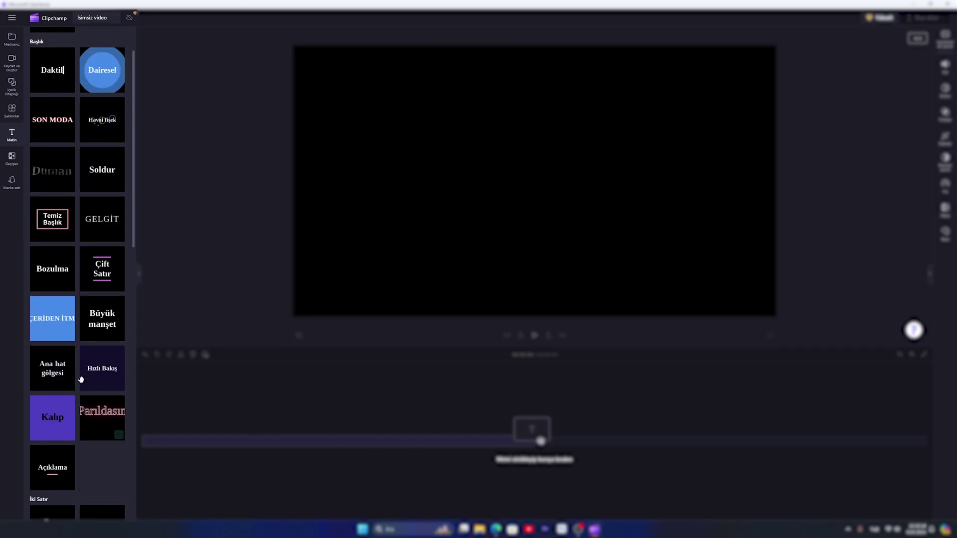
click(11, 159)
scroll(100, 199, down, 2)
scroll(79, 289, up, 3)
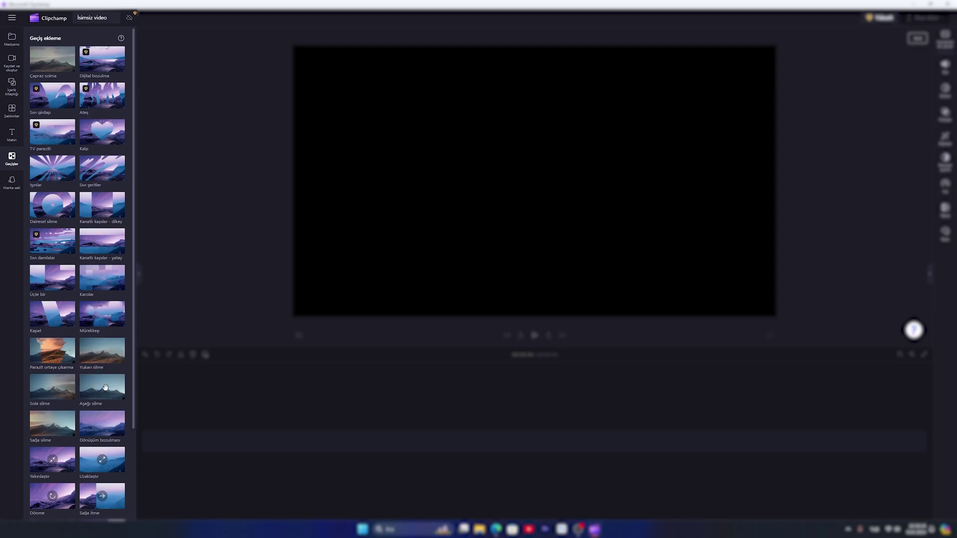
scroll(95, 429, down, 2)
scroll(69, 294, up, 1)
scroll(80, 277, up, 2)
click(14, 188)
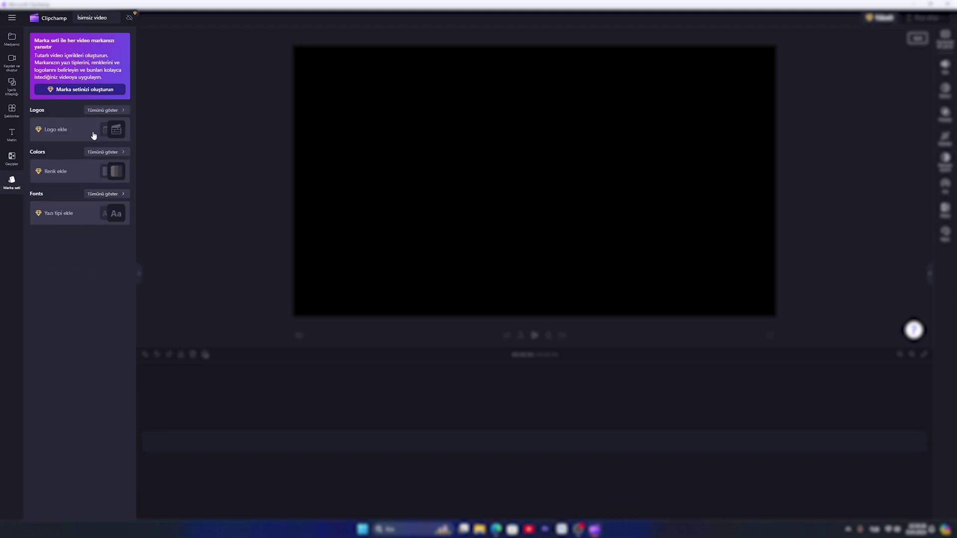
click(12, 164)
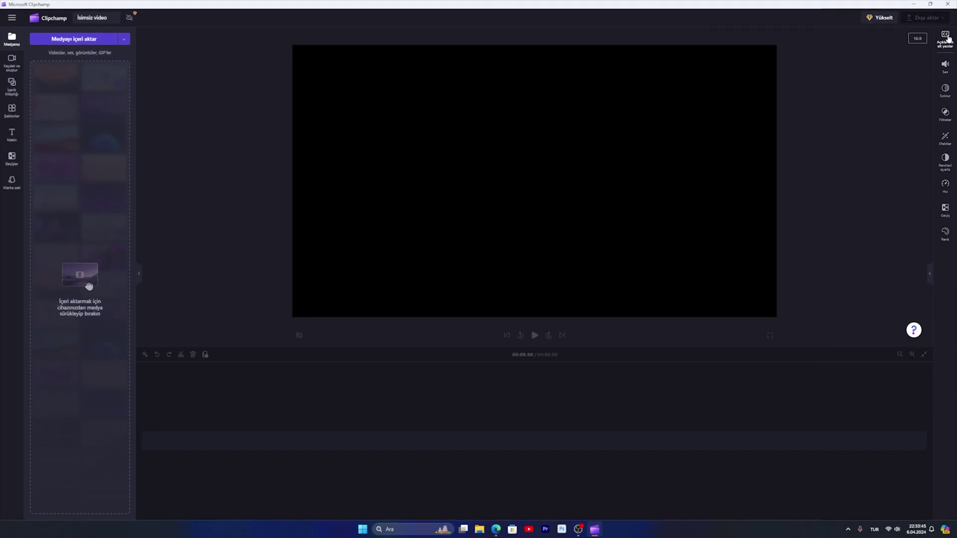
Step: Examine the clip property options, from captions, audio and fade to filters, effects, colors, speed and transitions
click(947, 38)
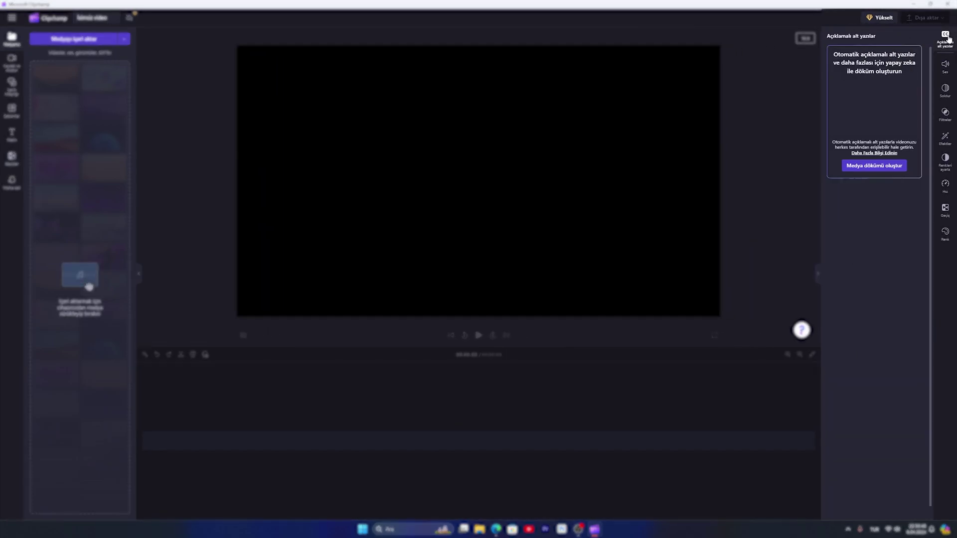
click(952, 72)
click(946, 90)
click(951, 113)
click(949, 139)
click(951, 165)
click(950, 186)
click(951, 210)
click(952, 237)
click(920, 57)
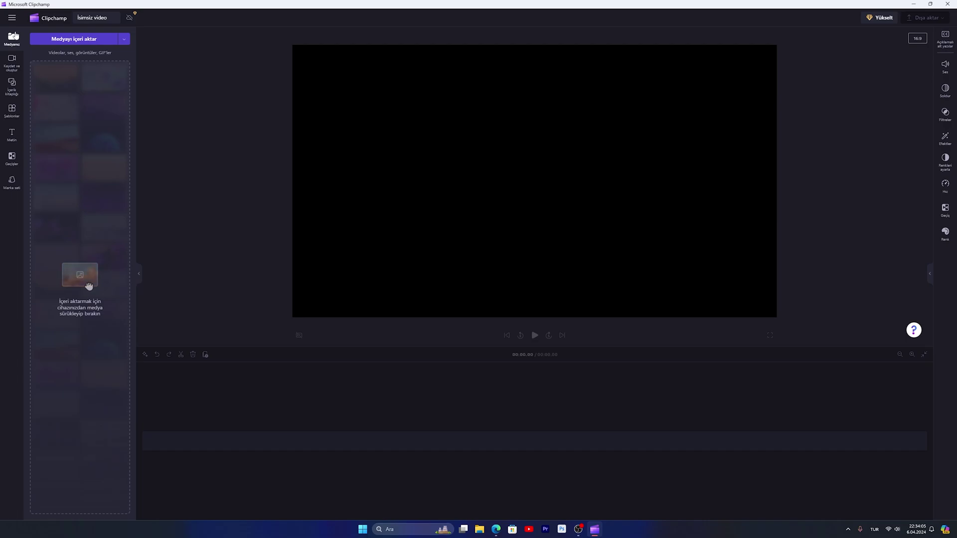
Step: Import the drone beach landscape video from the "Clipchamp nasıl kullanılır" folder and place it at the start of the timeline
click(80, 39)
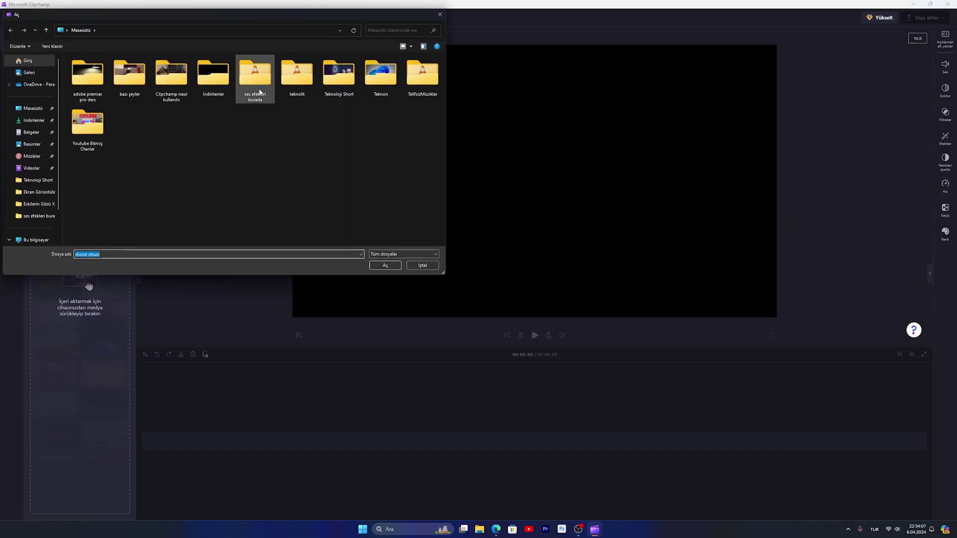
double_click(170, 79)
click(162, 96)
click(385, 265)
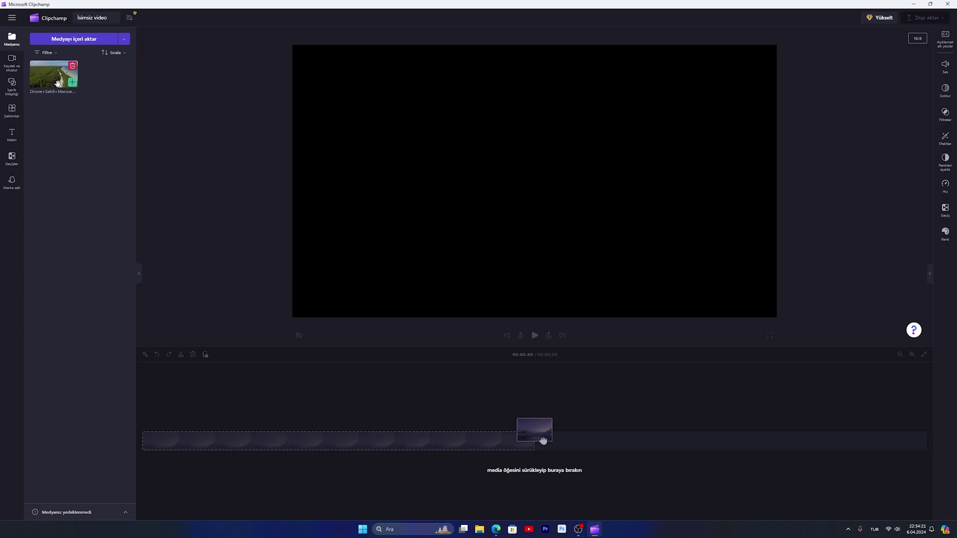
drag(61, 80, 170, 443)
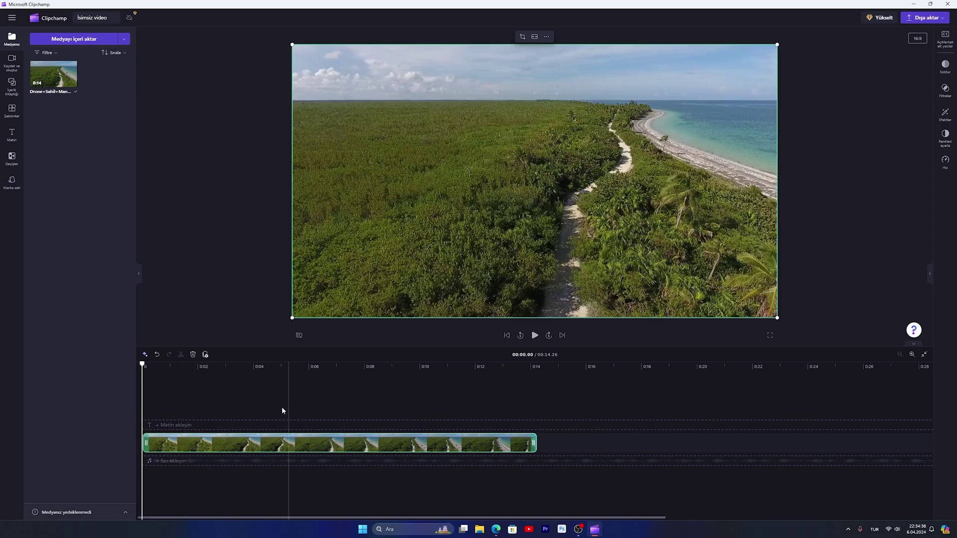
Step: Add the "Soldur" title above the start of the drone clip and shorten it to about 2.7 seconds
click(12, 135)
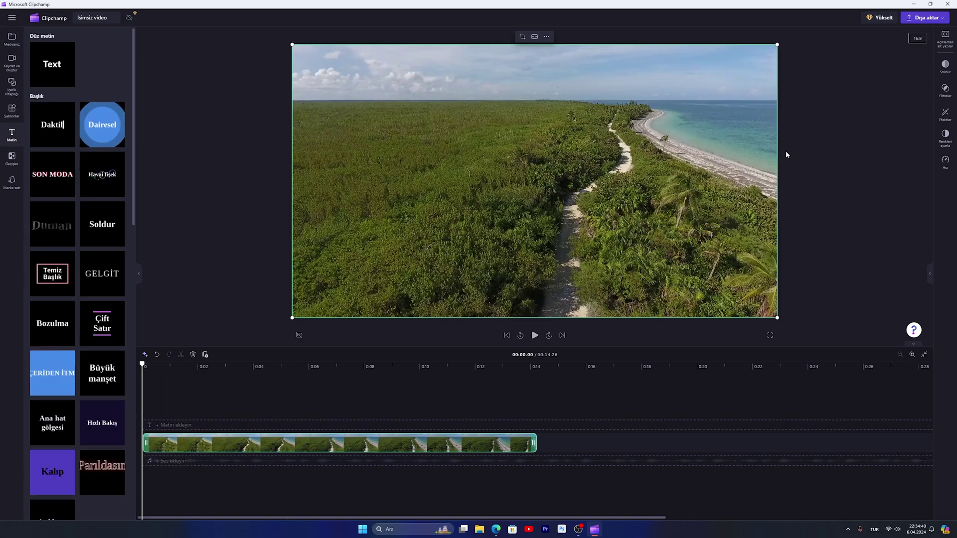
scroll(100, 225, down, 3)
scroll(121, 247, up, 3)
drag(119, 242, 149, 424)
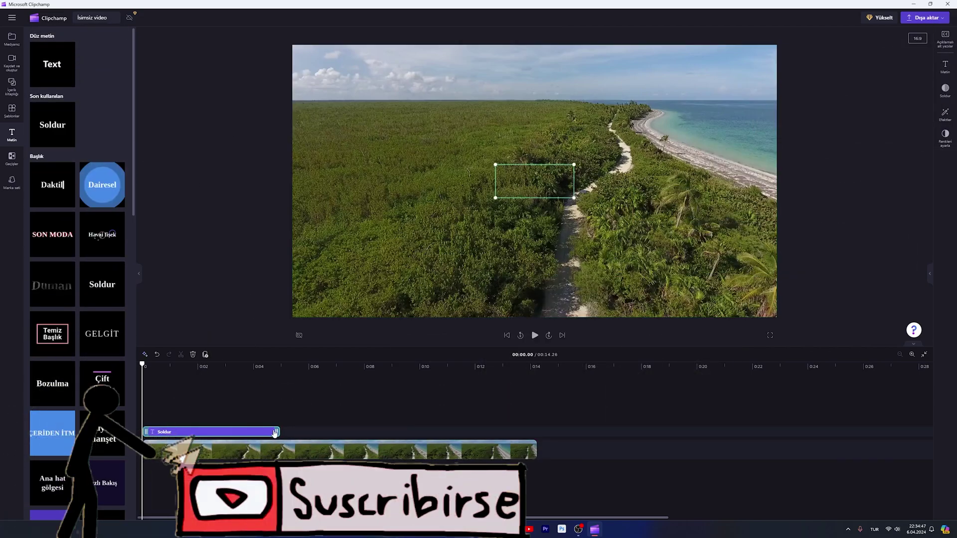
drag(269, 432, 218, 431)
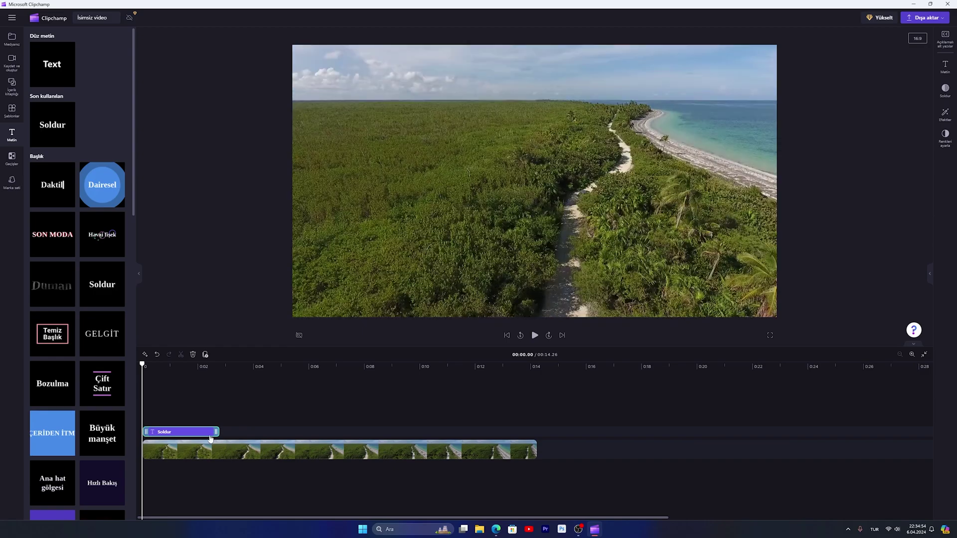
Step: Replace the title's text with "Tekno İnce"
click(150, 369)
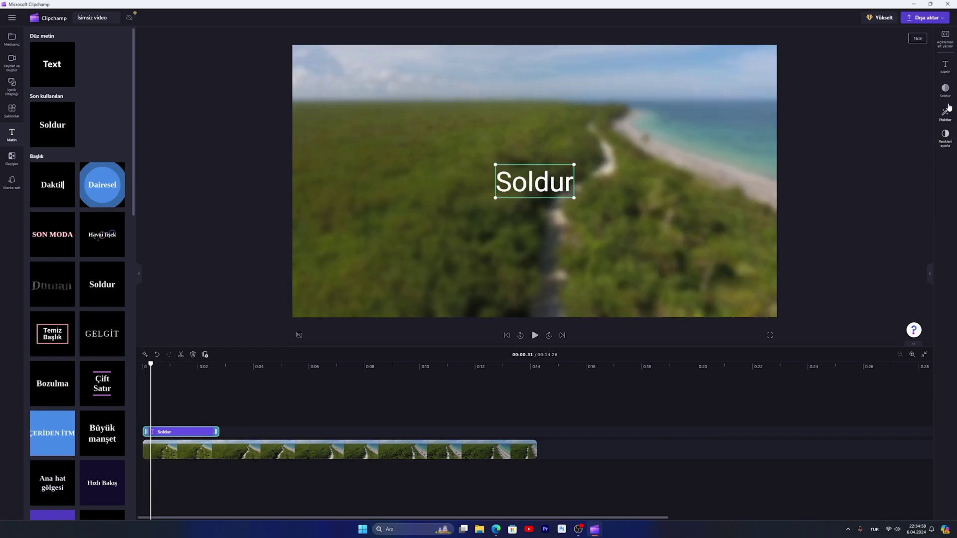
click(946, 66)
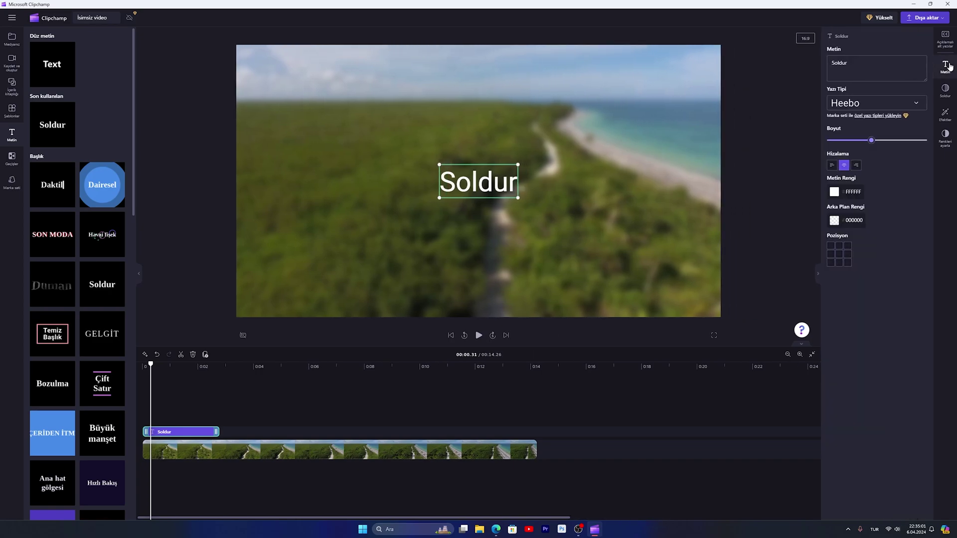
click(878, 102)
click(865, 65)
key(BackSpace)
key(BackSpace)
key(BackSpace)
key(BackSpace)
key(BackSpace)
key(BackSpace)
text(Tekno )
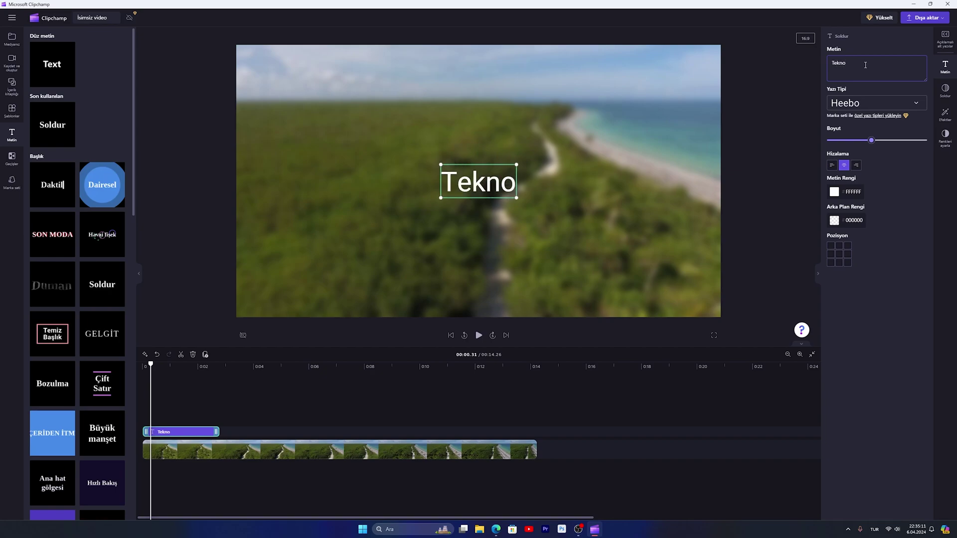
text(İnce)
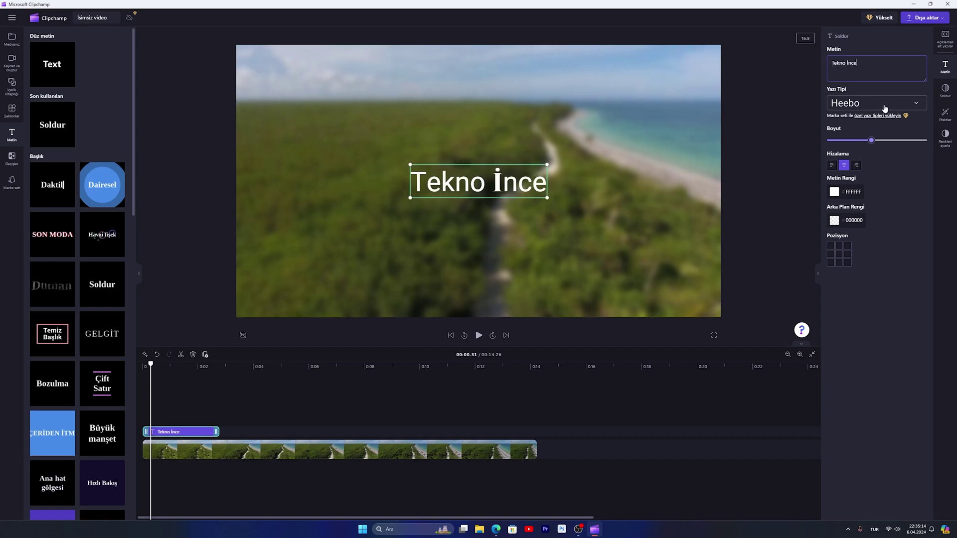
Step: Set the title's font to Anton and make its text slightly larger
click(884, 105)
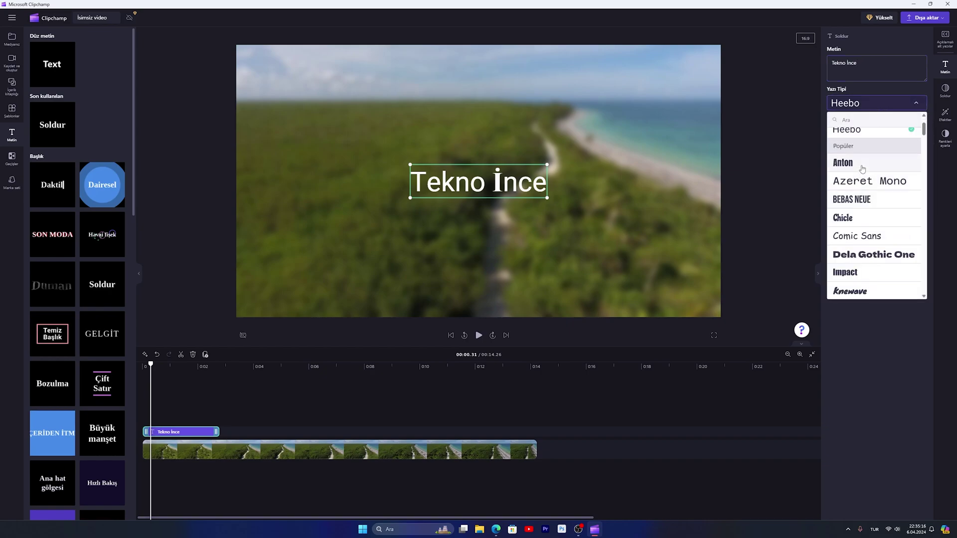
click(862, 169)
drag(872, 145, 885, 145)
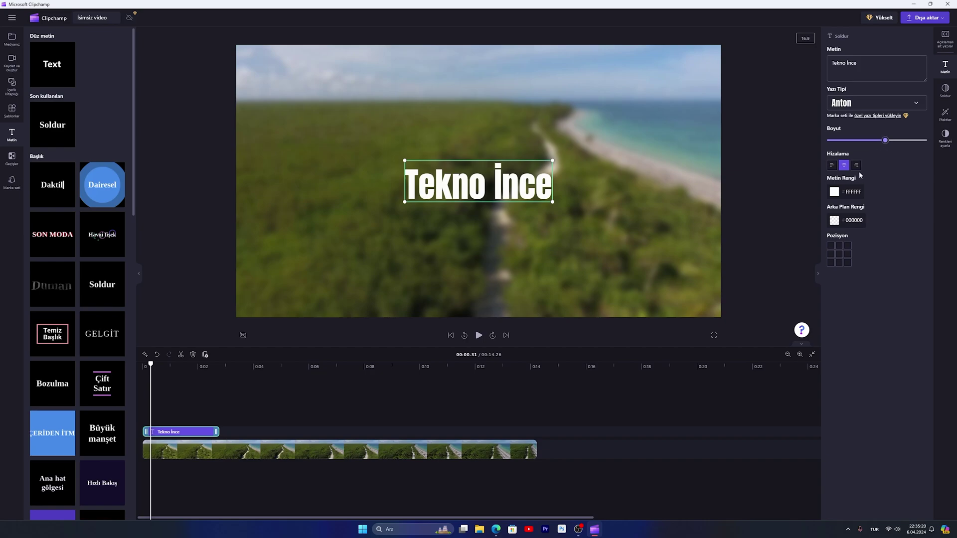
Step: Look over the fade, effect and color adjustment options for the title
click(946, 90)
click(947, 120)
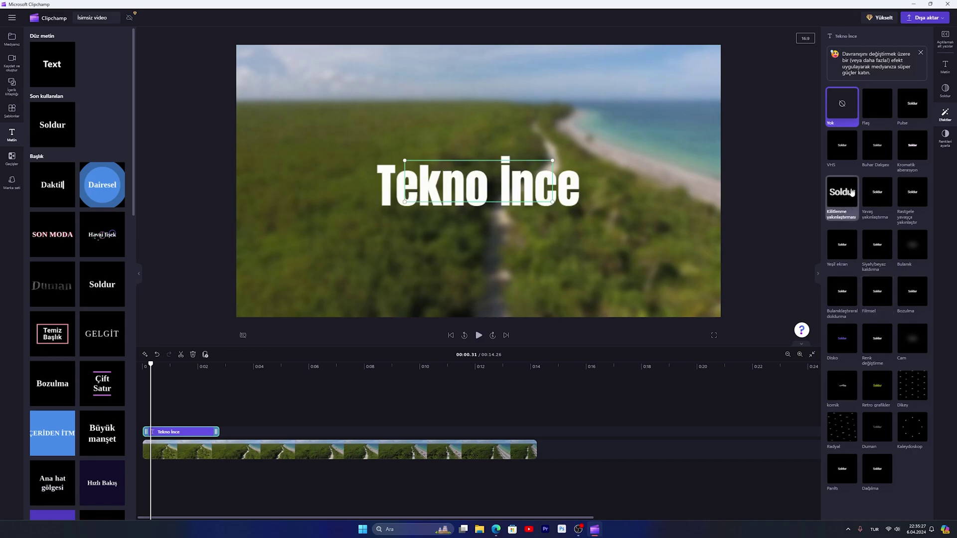
click(945, 147)
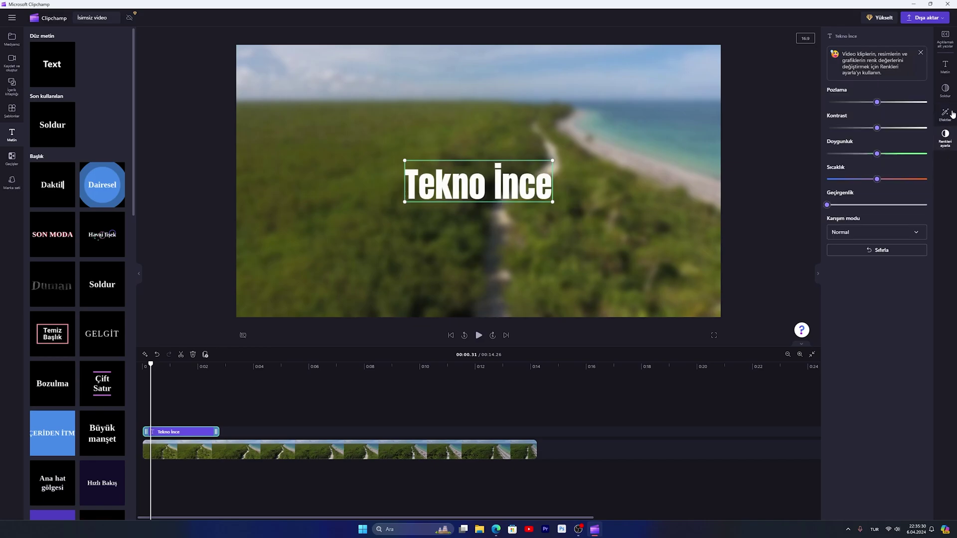
click(945, 66)
Step: Play the video from the beginning to preview the title
click(450, 335)
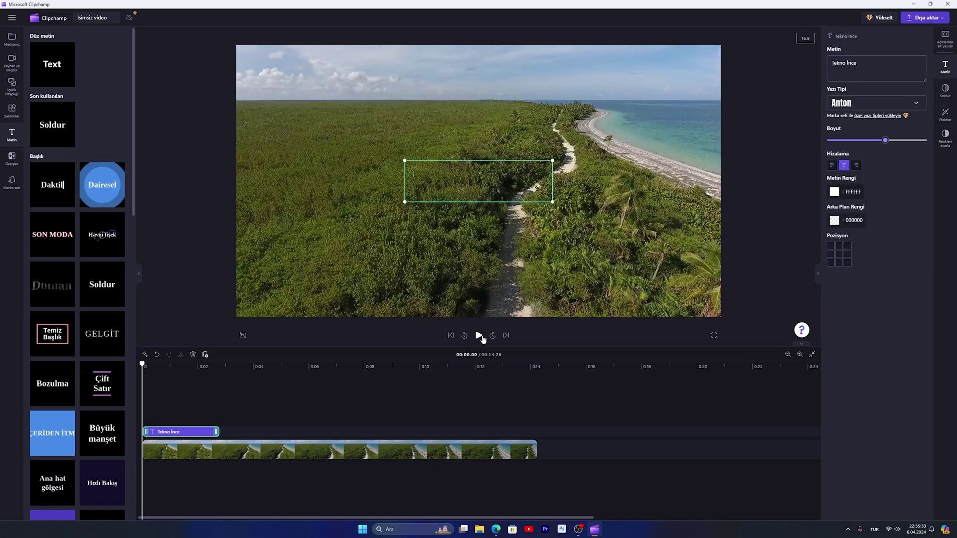
click(479, 336)
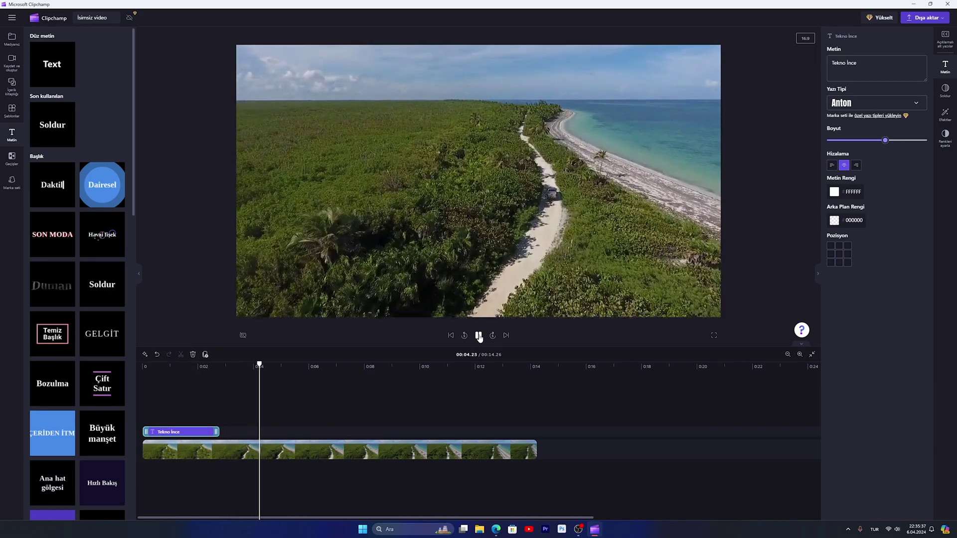
click(480, 336)
Step: Shift the title on the timeline to start at about 0.8 seconds and preview the result
mouse_move(109, 283)
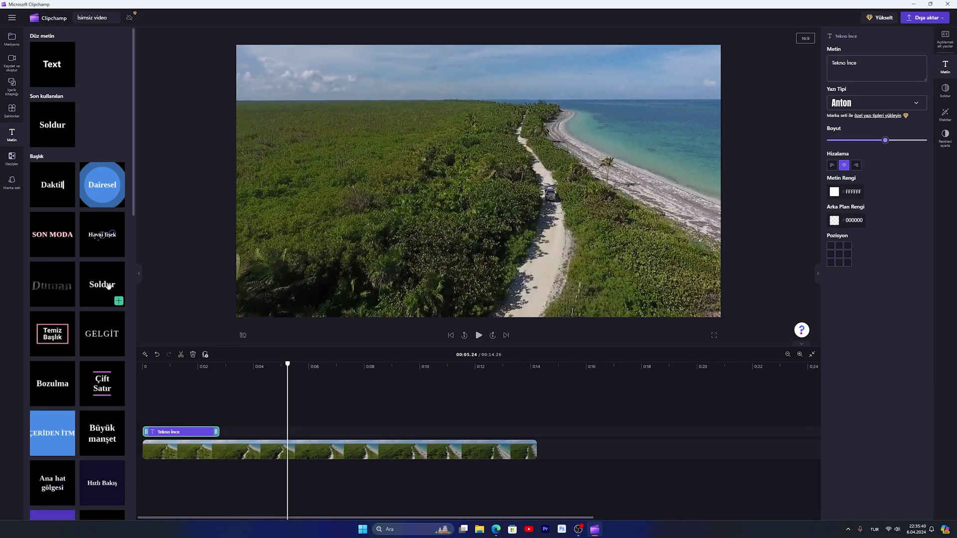
key(Home)
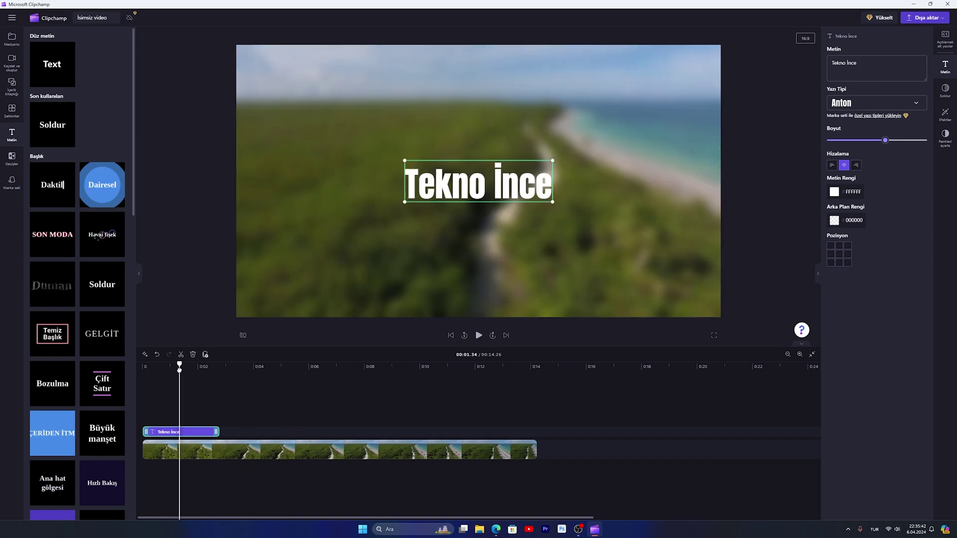
drag(172, 432, 195, 432)
click(479, 336)
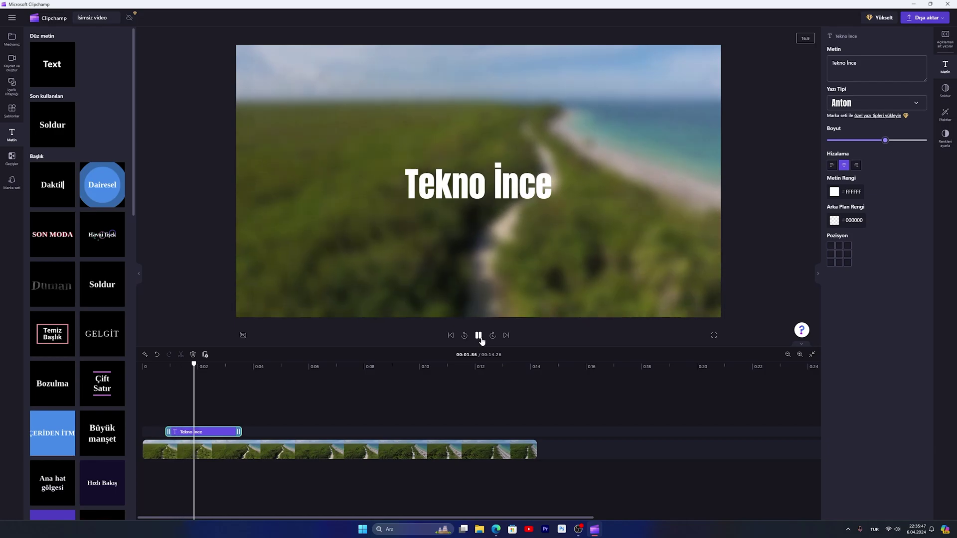
key(space)
drag(256, 358, 135, 374)
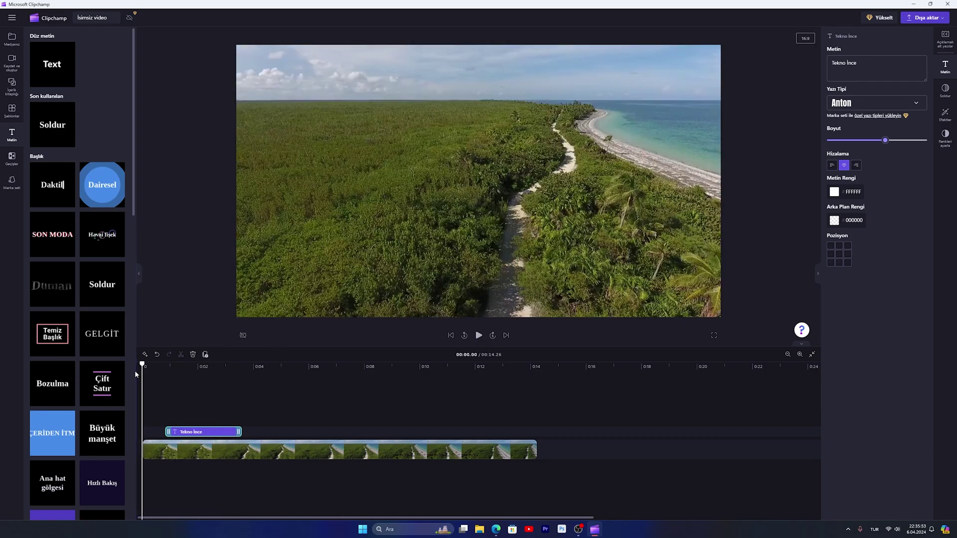
Step: Import the "claisc gitar" music file and place it on the audio track below the drone clip
click(15, 40)
click(60, 42)
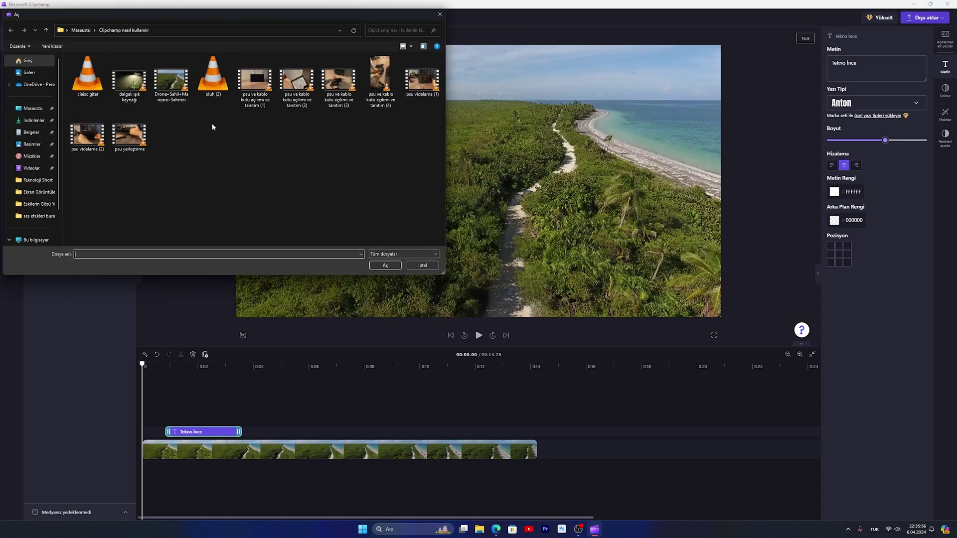
click(88, 76)
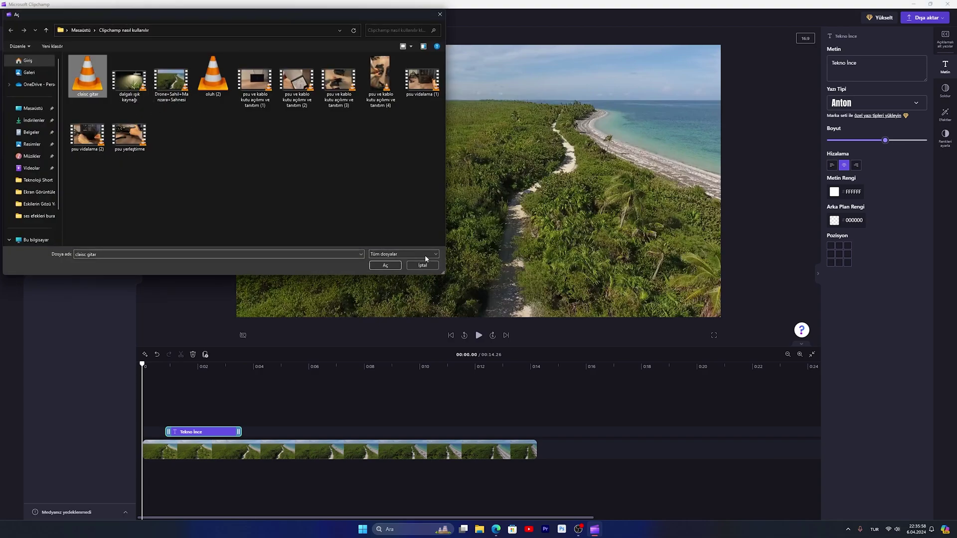
click(385, 266)
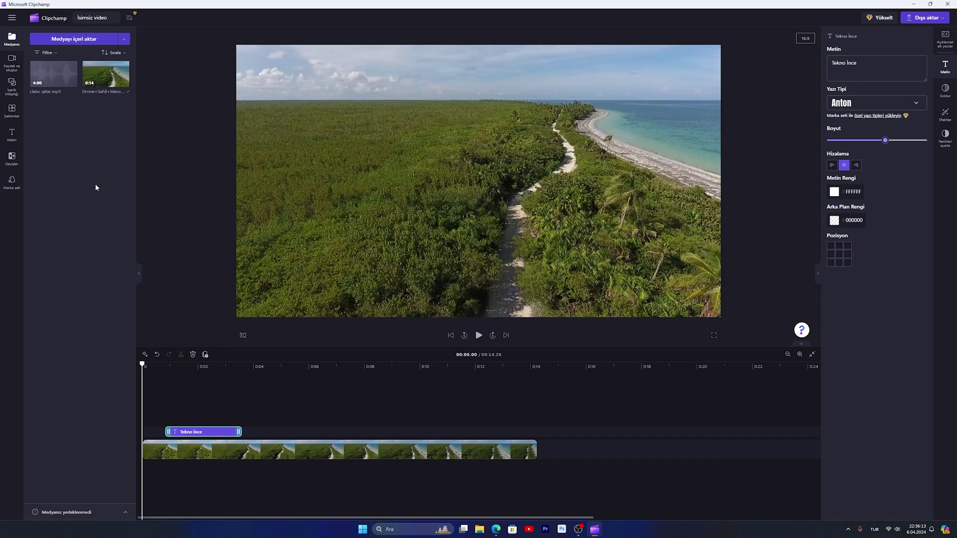
drag(53, 75, 160, 465)
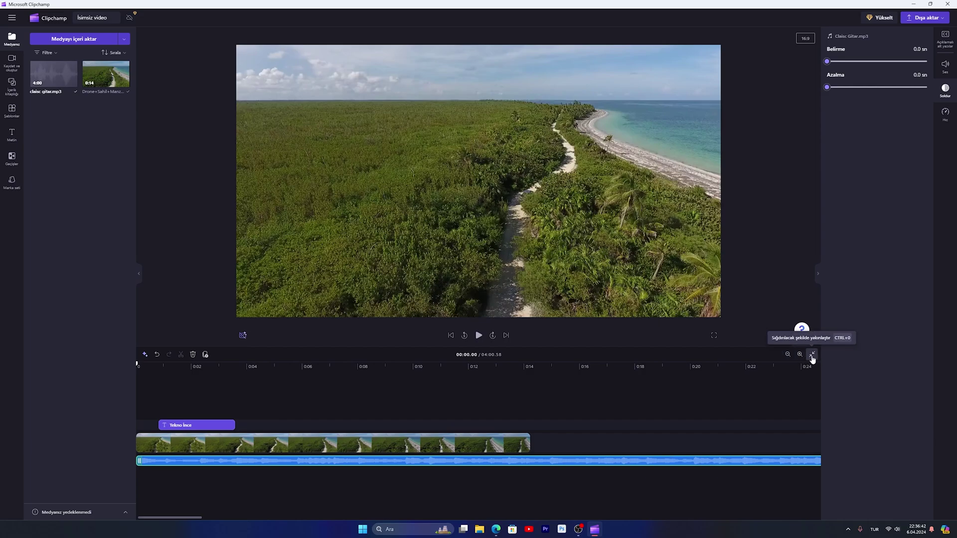
Step: Trim the end of the guitar music on the timeline to line up with the end of the drone clip
click(789, 356)
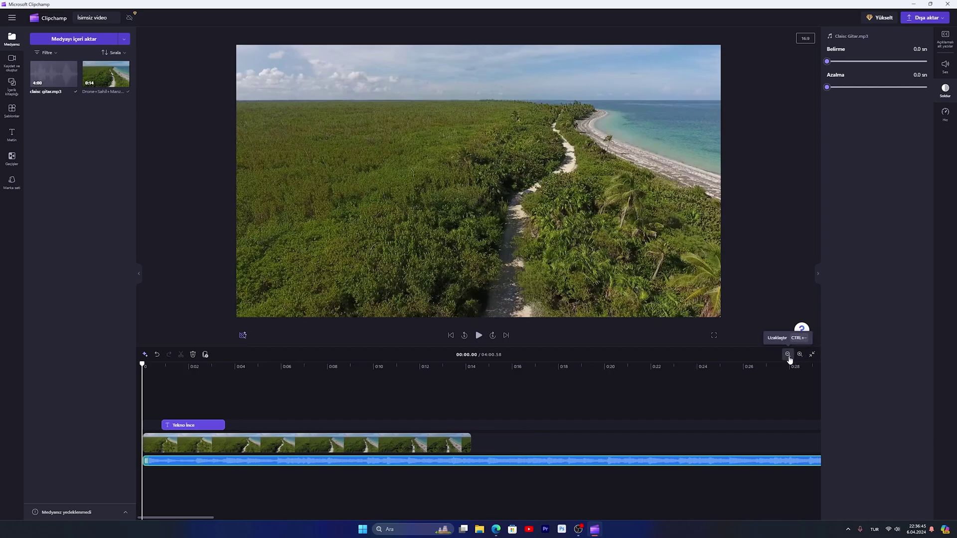
click(788, 355)
click(788, 355)
click(788, 355)
click(789, 356)
click(788, 355)
click(788, 355)
click(789, 356)
click(788, 356)
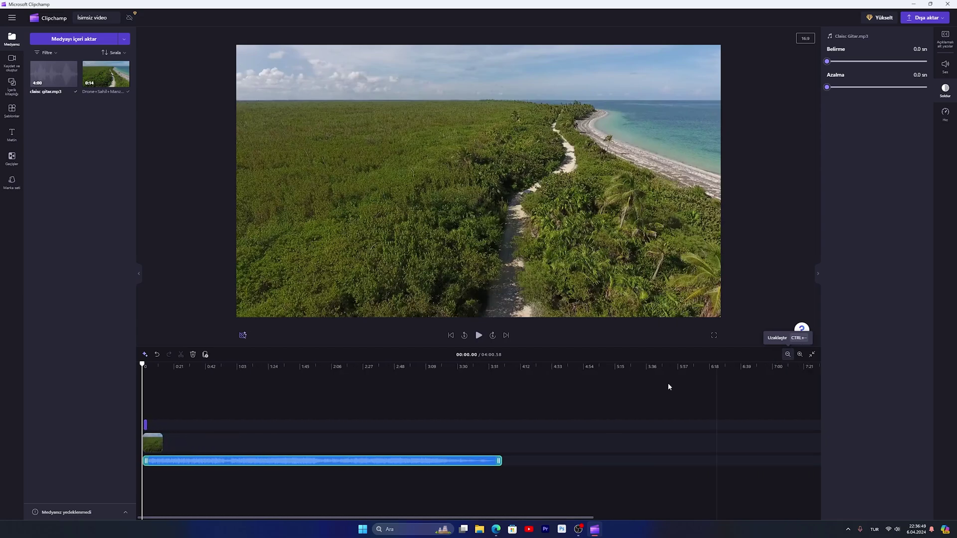
drag(499, 461, 500, 461)
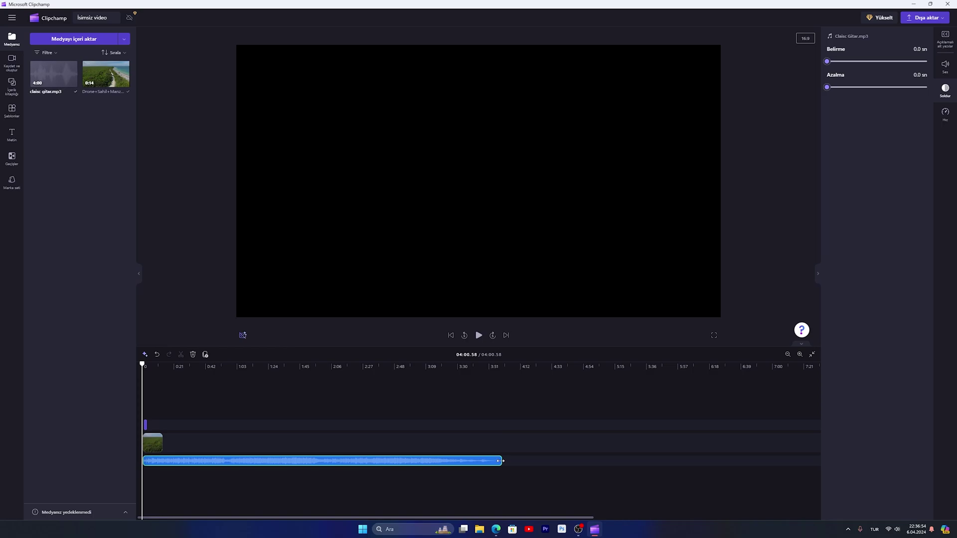
drag(375, 465, 163, 461)
Step: Select the drone clip in the preview and scale it down very slightly from its lower-right corner
click(799, 355)
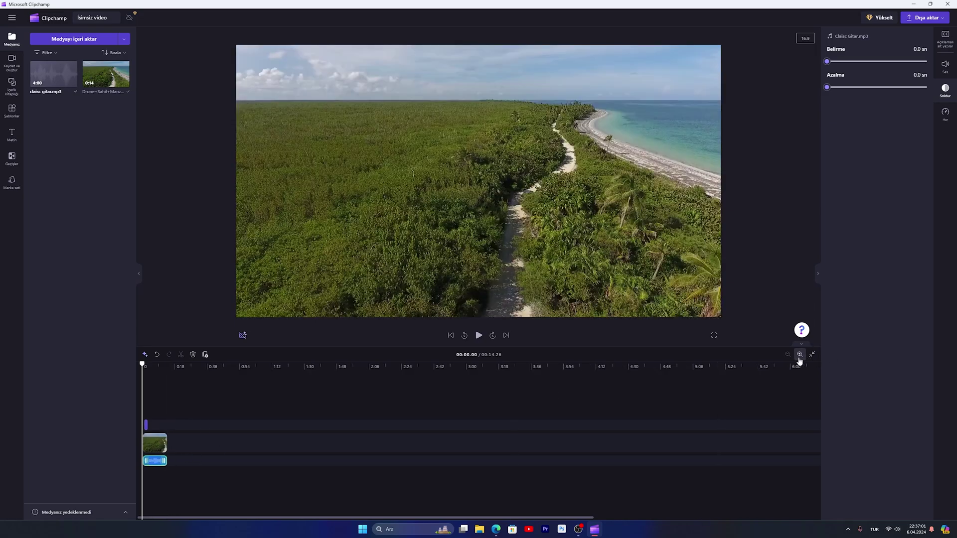
click(799, 354)
click(799, 355)
click(800, 354)
click(799, 355)
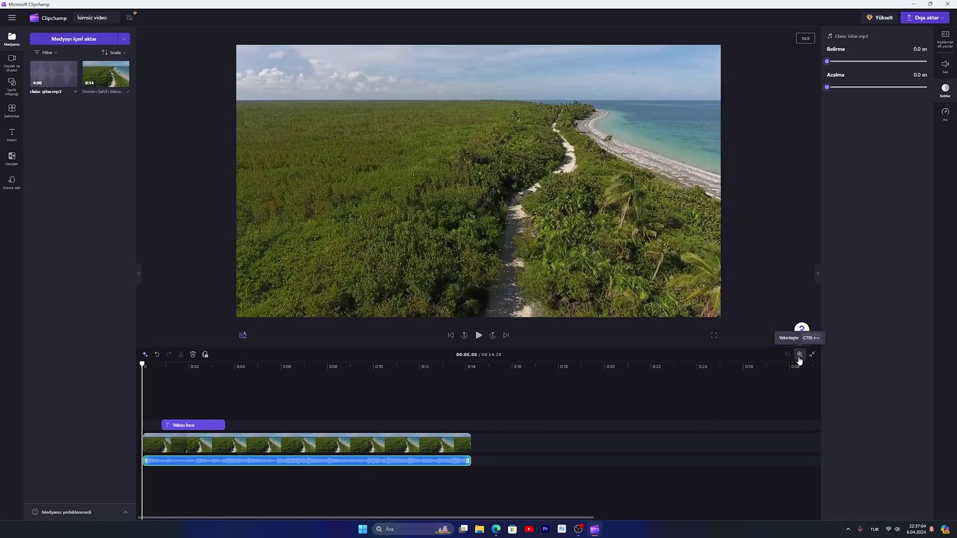
click(800, 354)
click(800, 354)
click(556, 218)
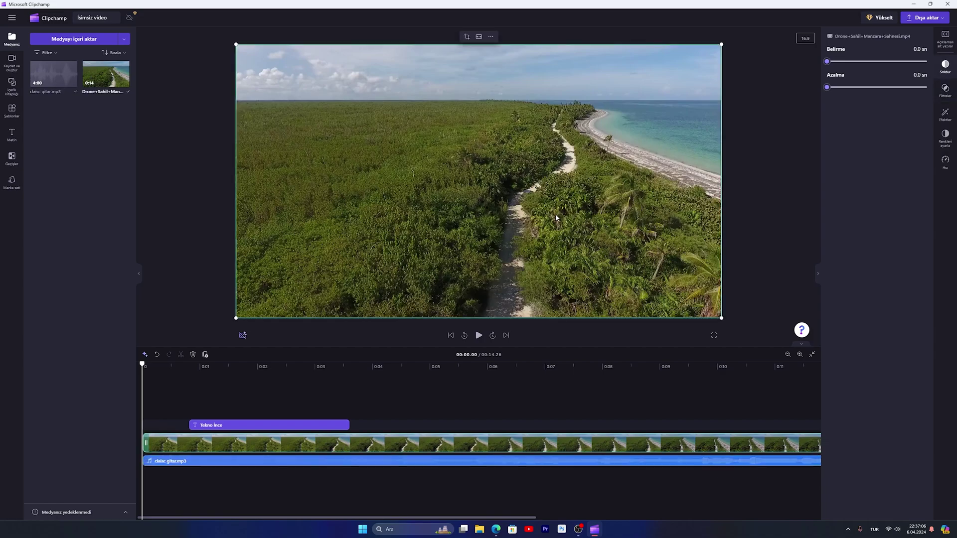
mouse_move(722, 319)
mouse_down()
mouse_move(540, 230)
mouse_move(721, 317)
mouse_up()
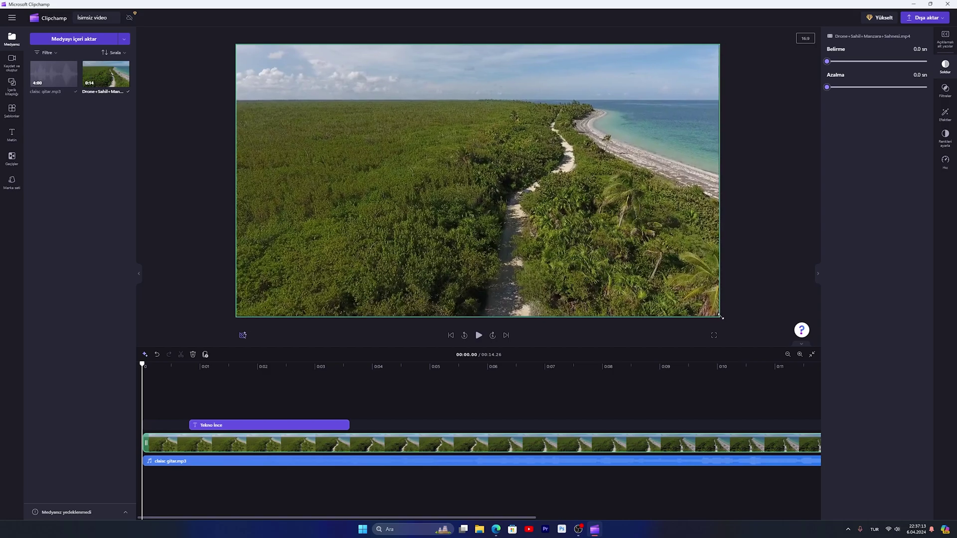
Step: Look over the drone clip's rotate, flip and picture-in-picture options, and crop a sliver off its upper edge
click(490, 37)
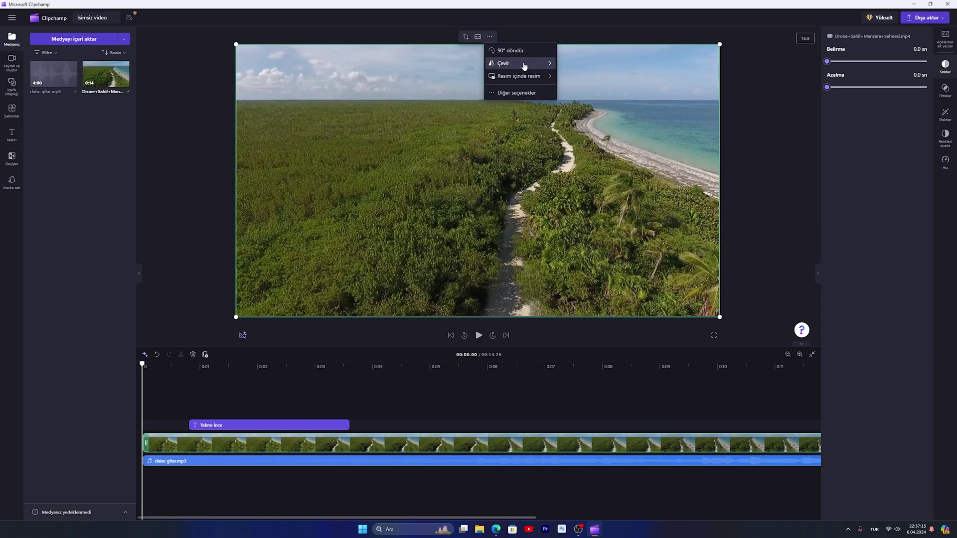
mouse_move(524, 65)
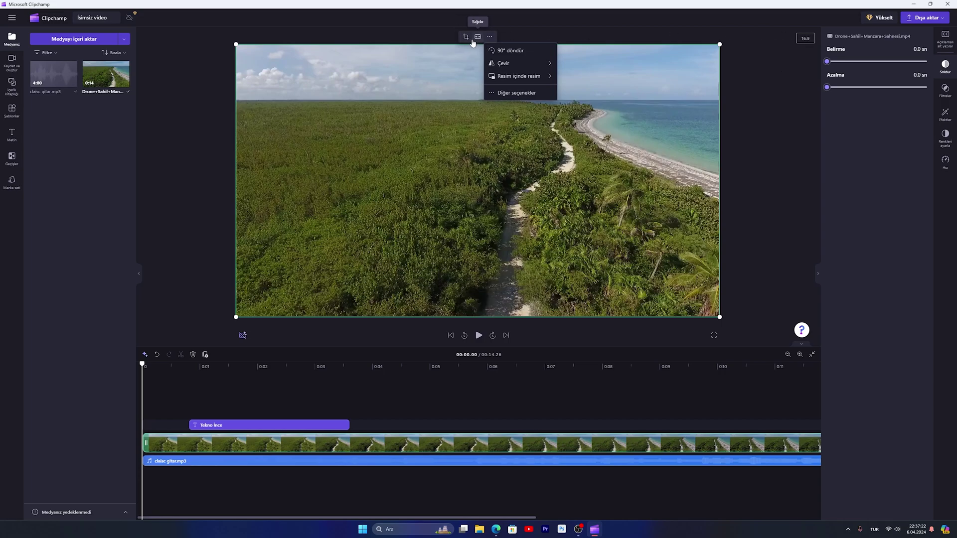
click(466, 38)
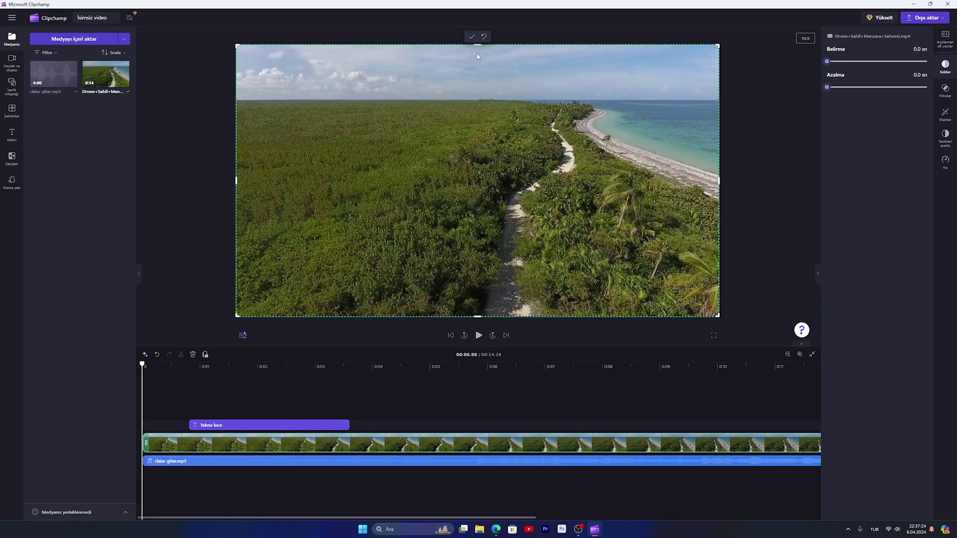
mouse_move(478, 44)
mouse_down()
mouse_move(480, 135)
mouse_move(479, 45)
mouse_up()
click(472, 37)
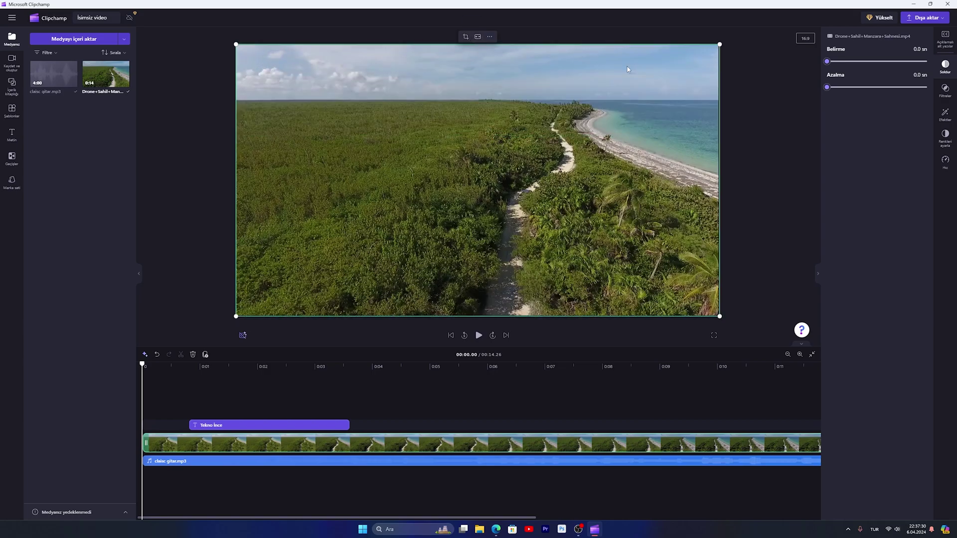
Step: Lower the volume of the guitar music and collapse its audio settings
click(736, 135)
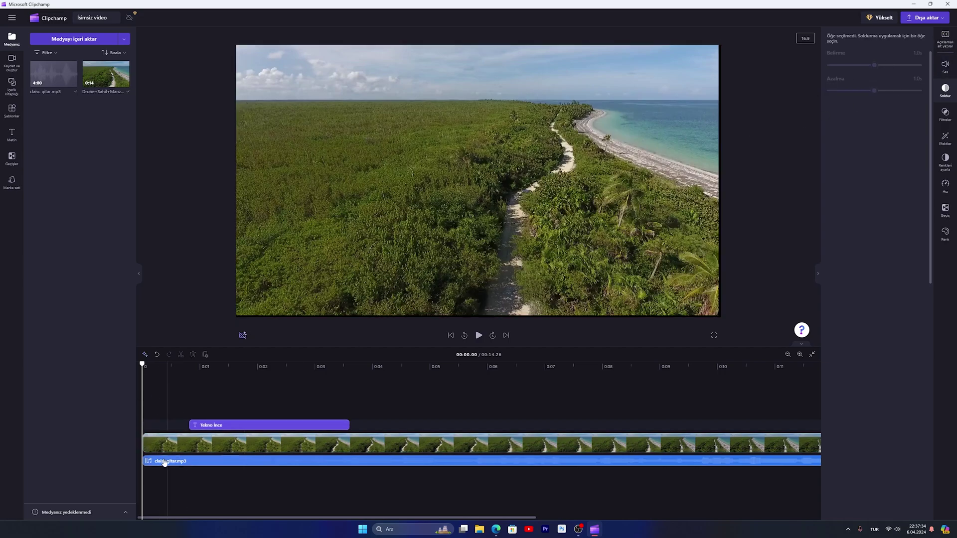
drag(144, 399, 152, 399)
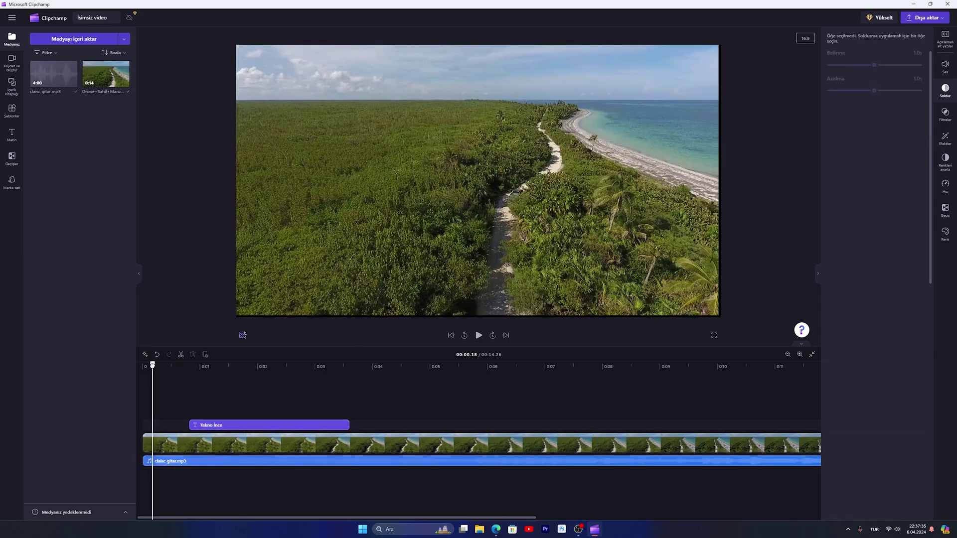
click(192, 463)
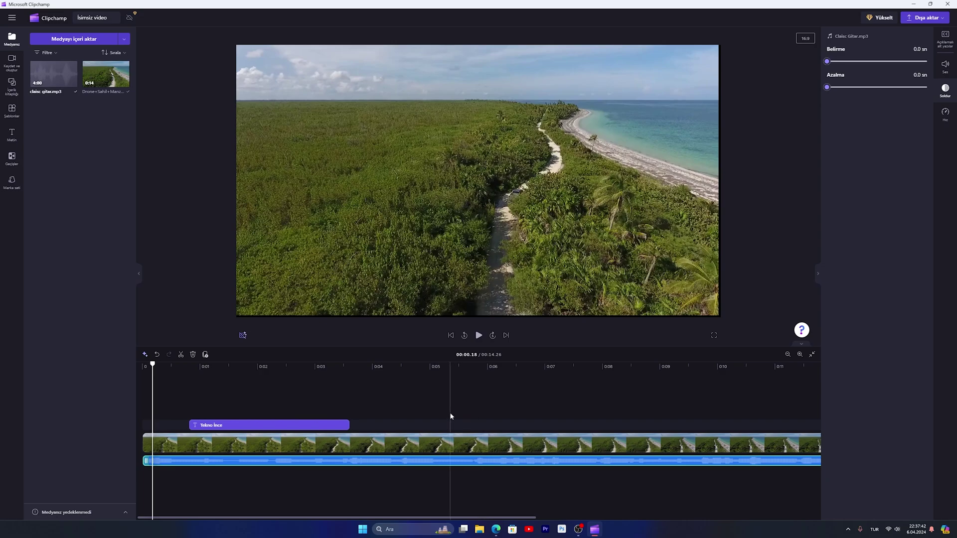
click(945, 68)
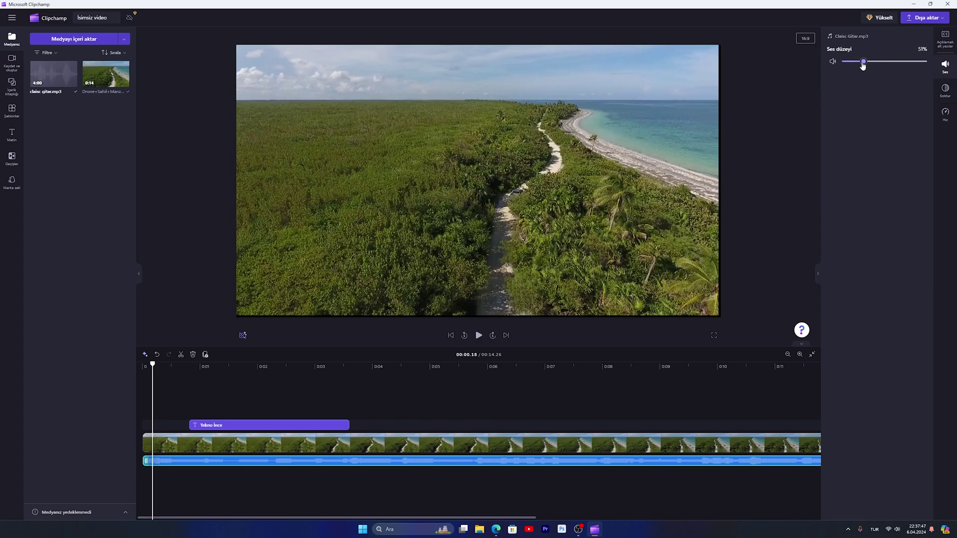
drag(859, 65, 856, 65)
click(946, 68)
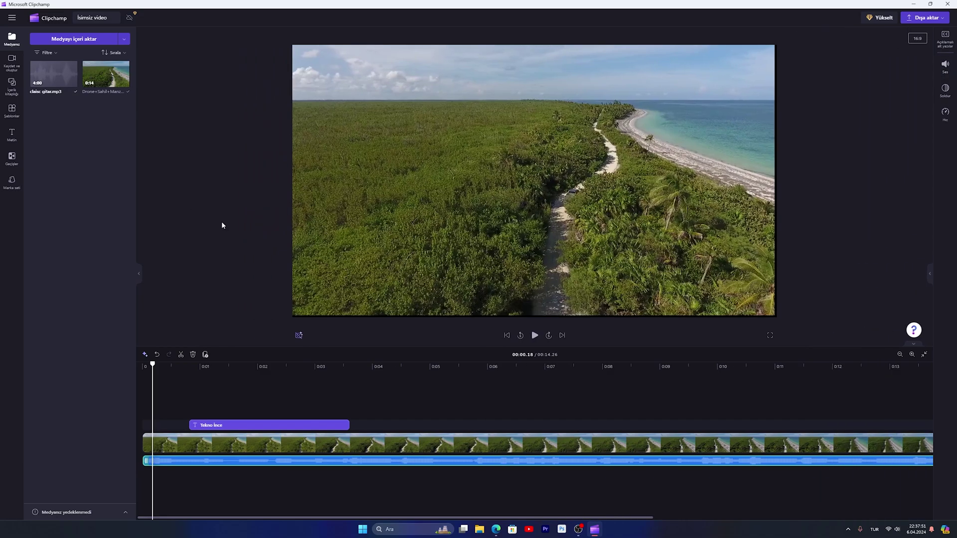
Step: Scrub the timeline through the title up to about 4.2 seconds to preview the video
click(339, 389)
click(295, 384)
click(399, 398)
drag(149, 379, 344, 380)
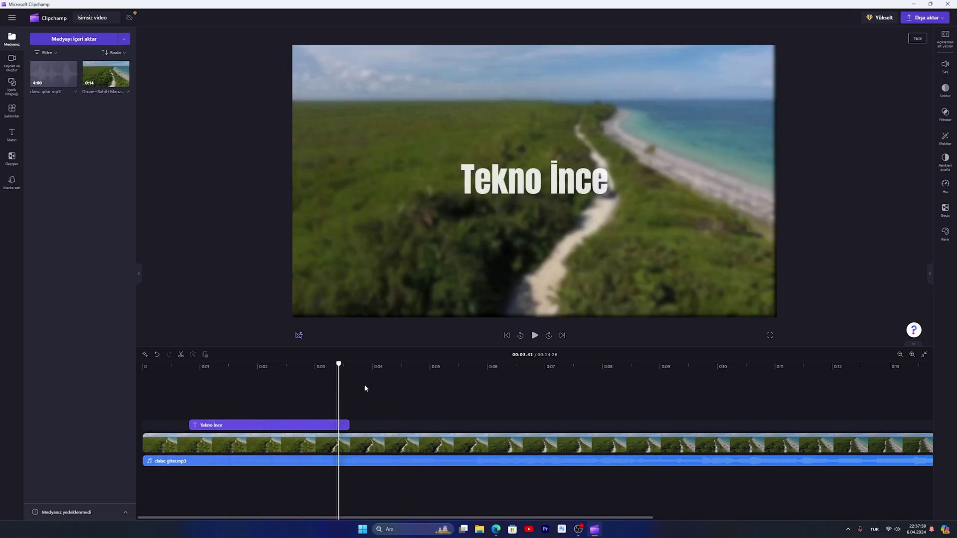
click(382, 390)
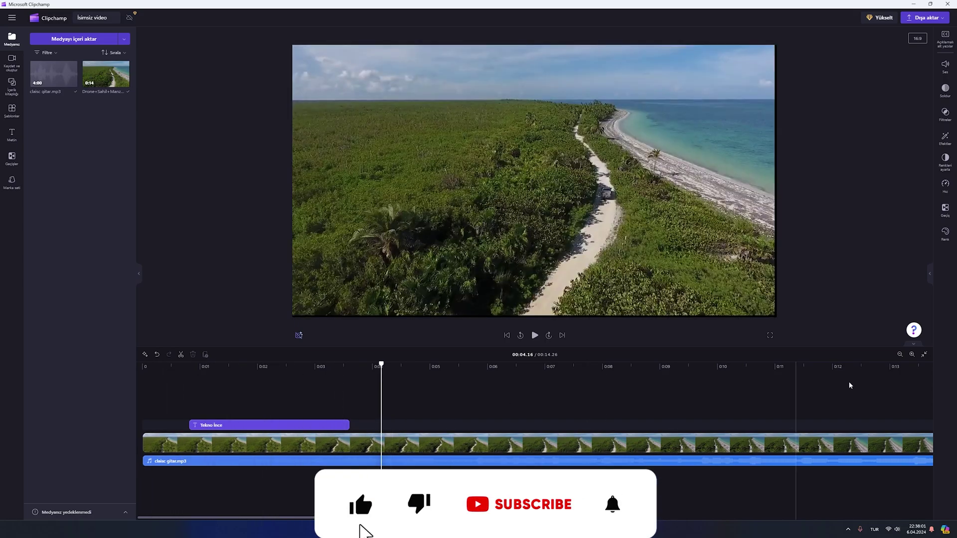
Step: Trim the end of the drone clip back to about 6.8 seconds
click(900, 354)
click(900, 354)
click(608, 443)
drag(609, 443, 367, 442)
Step: Import the "dalgalı ışık kaynağı" video and place it directly after the drone clip on the same track
click(74, 38)
click(130, 80)
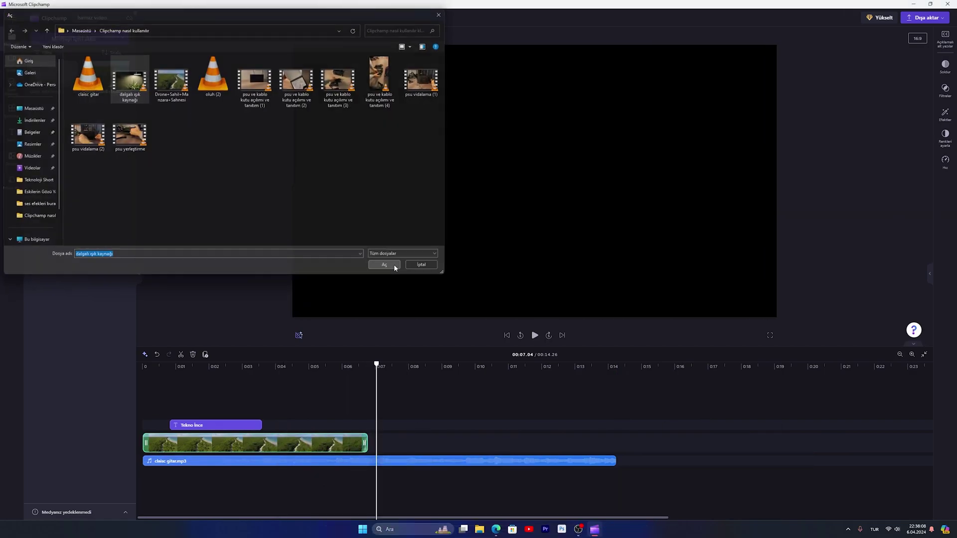
click(395, 268)
drag(54, 74, 381, 444)
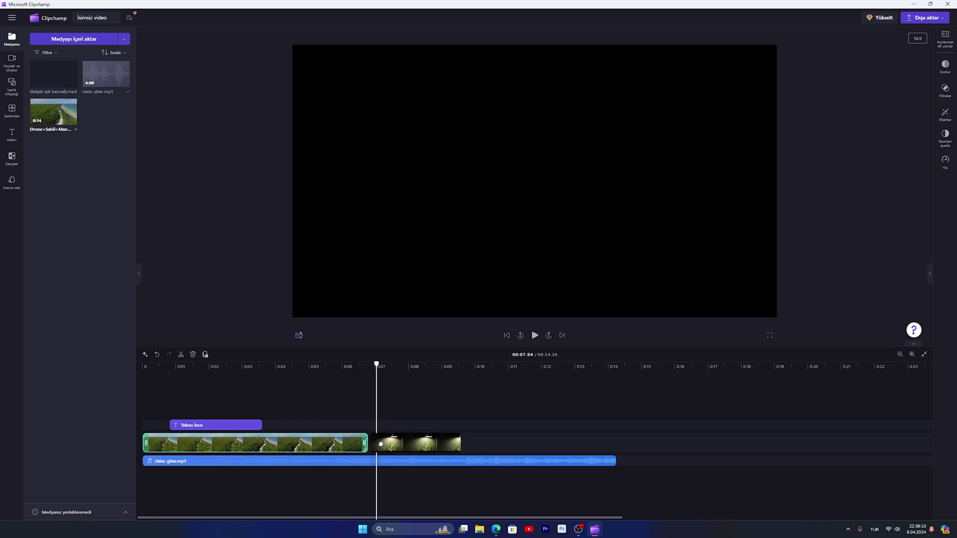
Step: Play across the cut between the drone clip and the lamp clip
drag(349, 371, 368, 373)
click(535, 335)
click(538, 339)
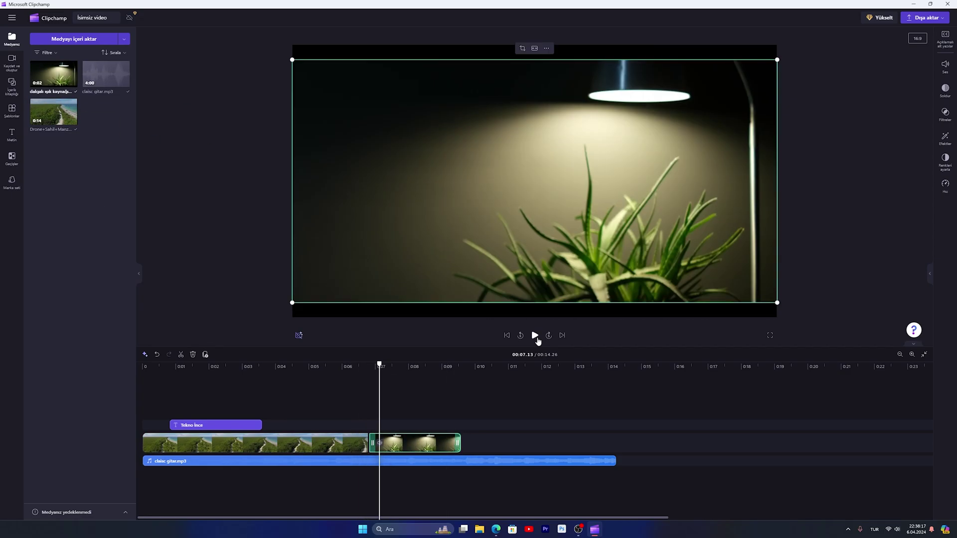
Step: Add the "Parezit ortaya çıkarma" transition between the drone clip and the lamp clip
click(13, 156)
scroll(91, 200, down, 2)
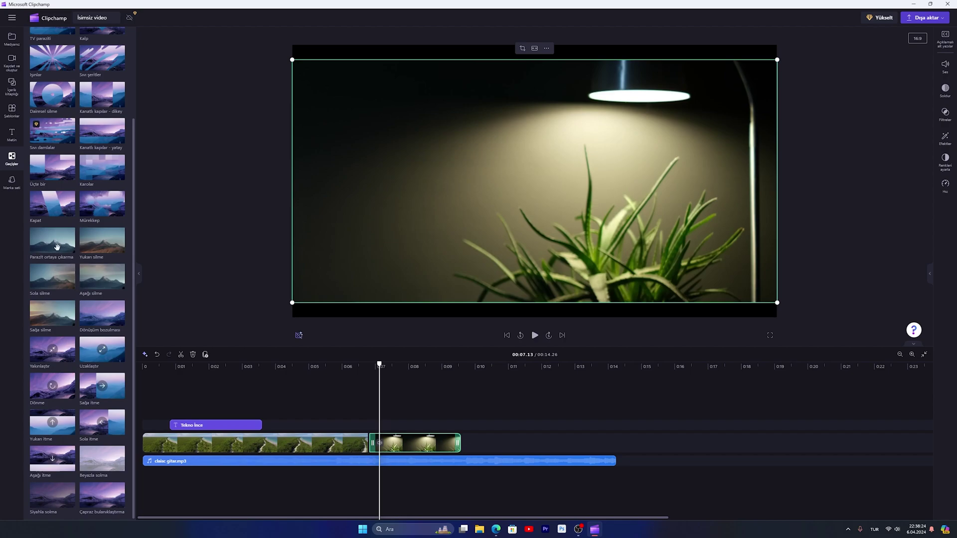
drag(48, 243, 369, 435)
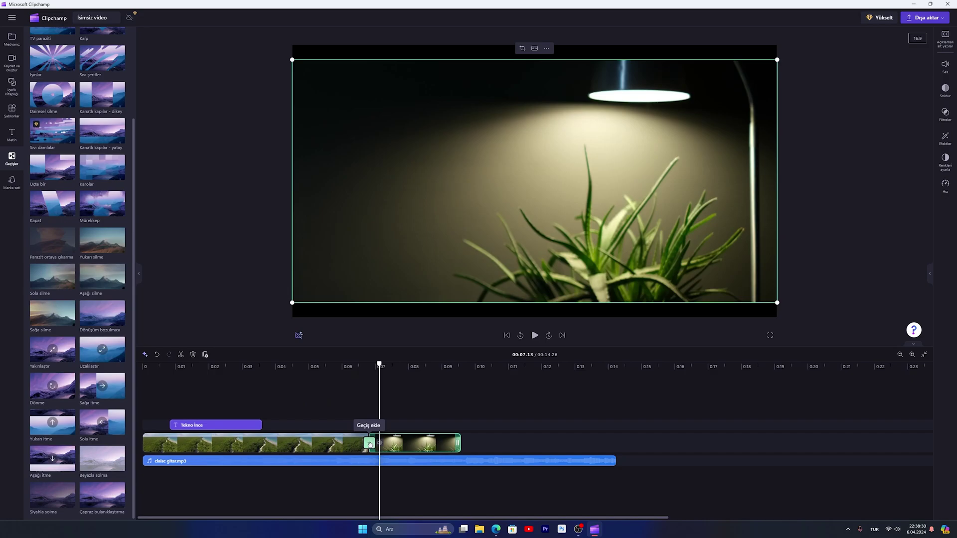
drag(370, 444, 370, 444)
Step: Play and scrub across the transition between the two clips to preview it
drag(379, 365, 330, 365)
click(535, 336)
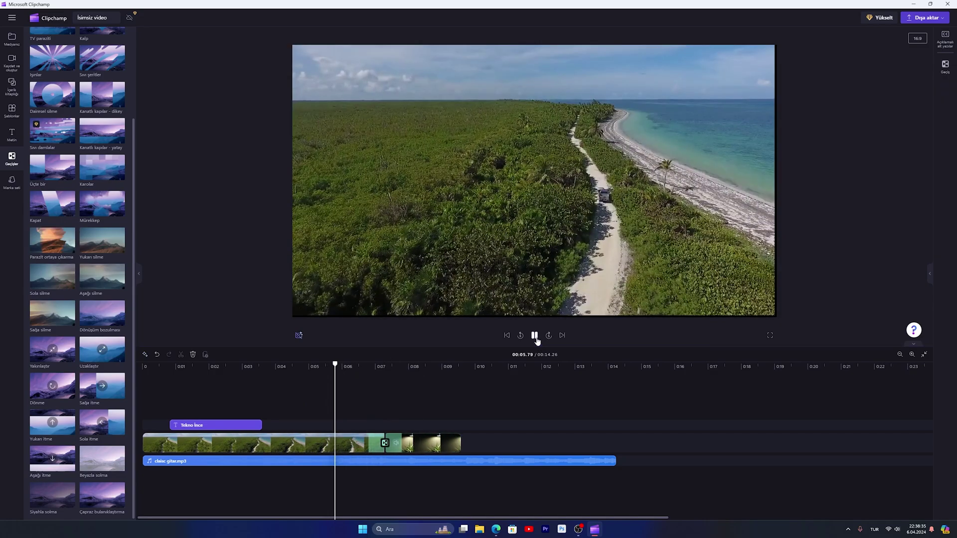
click(535, 335)
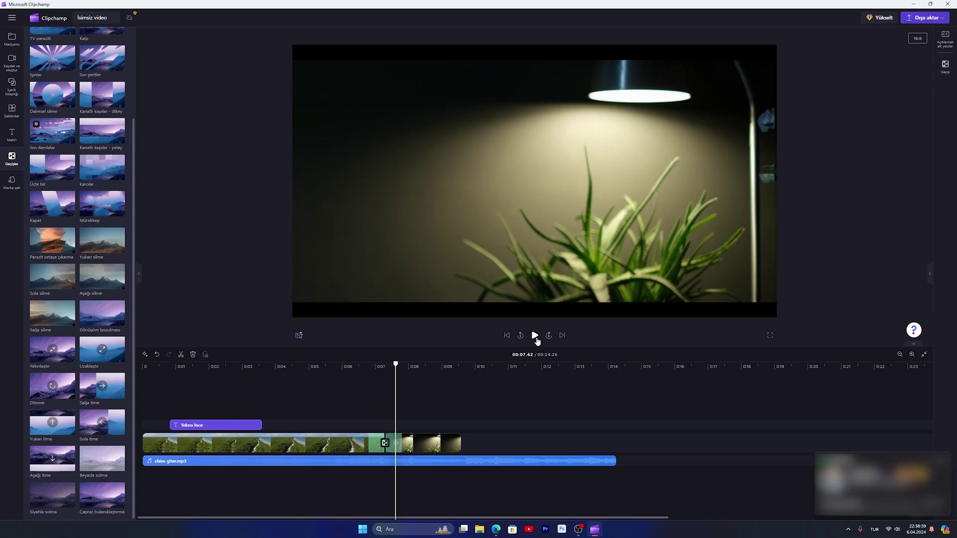
drag(394, 368, 372, 366)
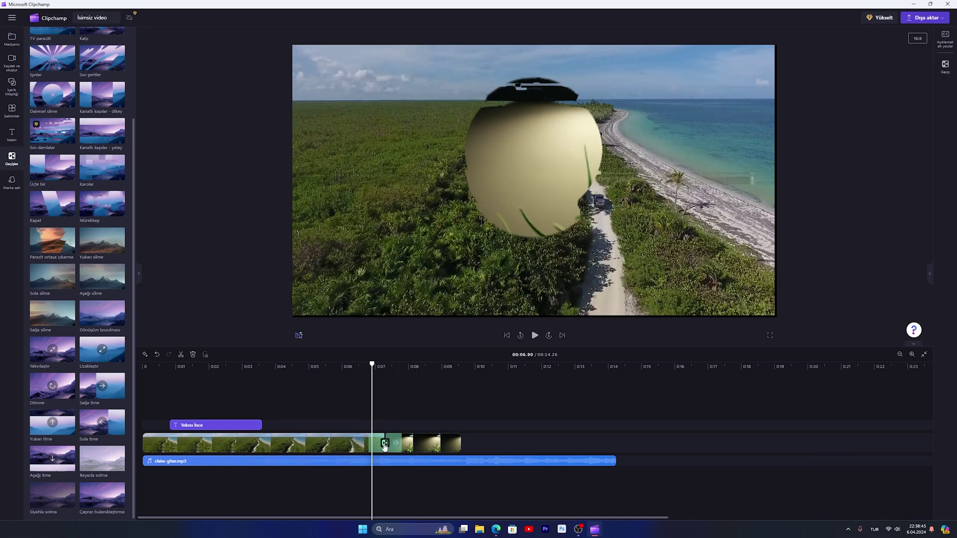
Step: Replace the transition between the two clips with "Karolar" and preview it
drag(102, 167, 386, 444)
drag(374, 370, 351, 367)
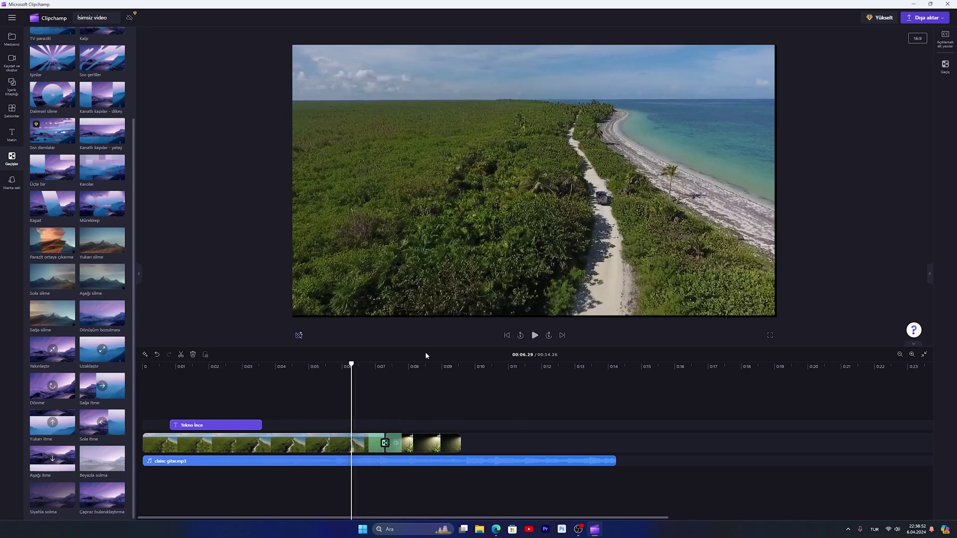
click(535, 335)
drag(406, 358, 405, 363)
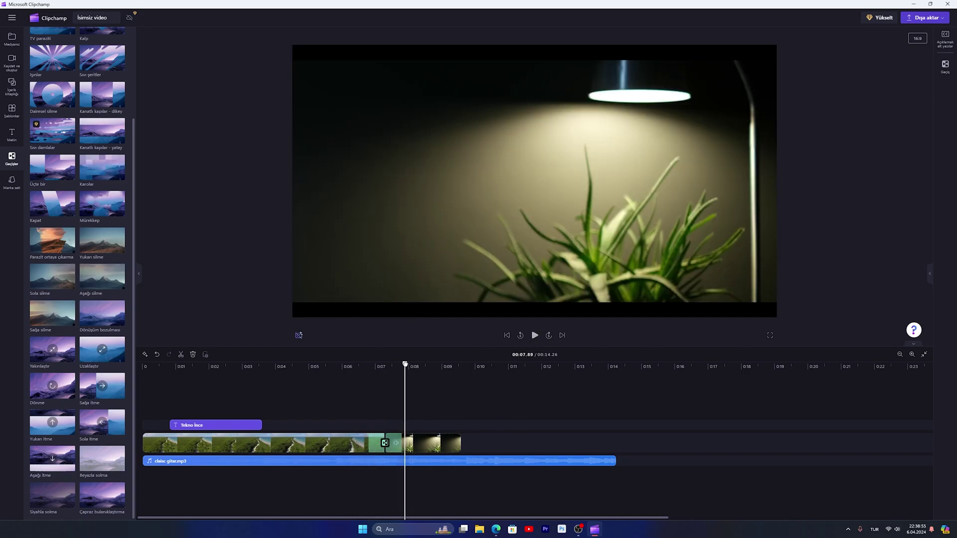
Step: Search the content library for "Abone ol" and place the red GIPHY "ABONE OL" sticker on a track above the lamp clip at about 7.9 seconds
click(14, 89)
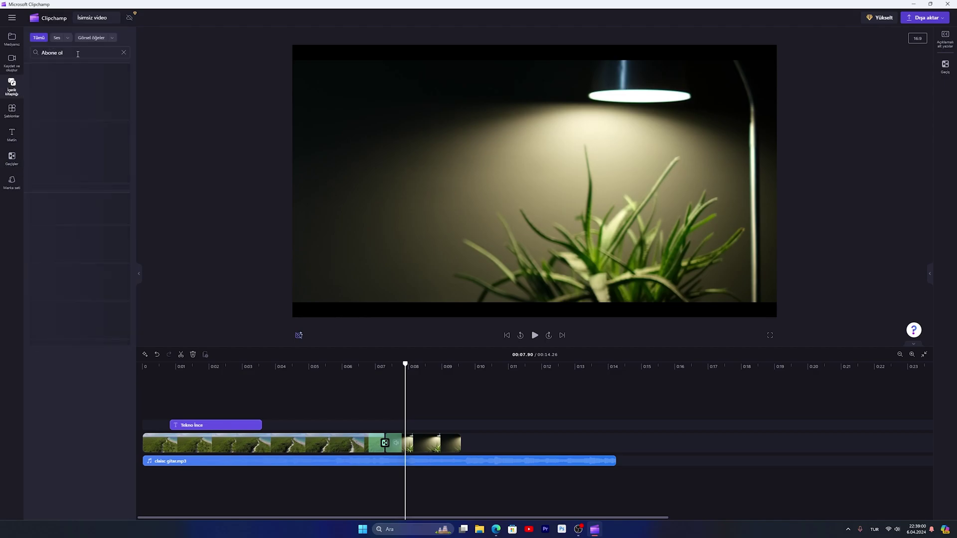
scroll(103, 419, down, 1)
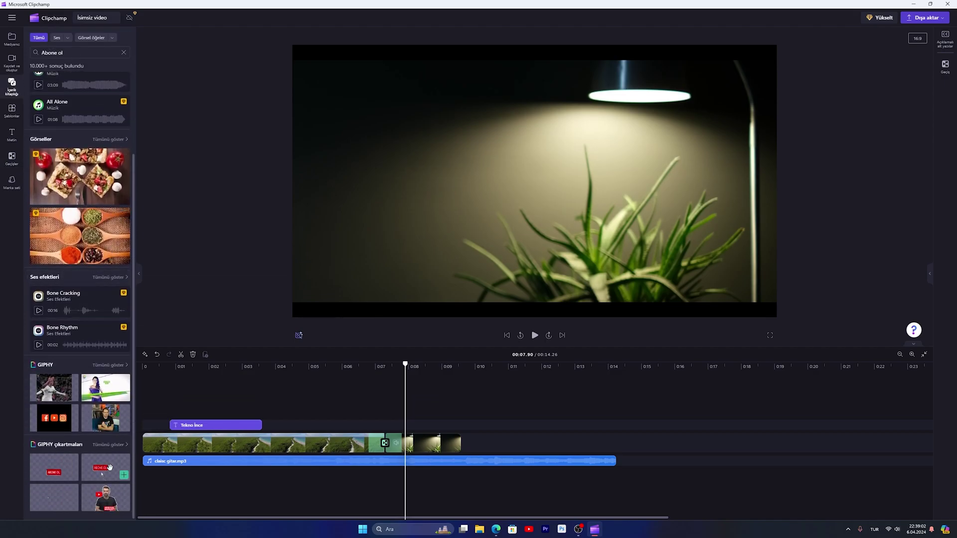
drag(104, 468, 459, 418)
Step: Trim the sticker and the guitar music to end at about 9.67 seconds, near the end of the lamp clip
drag(571, 419, 459, 422)
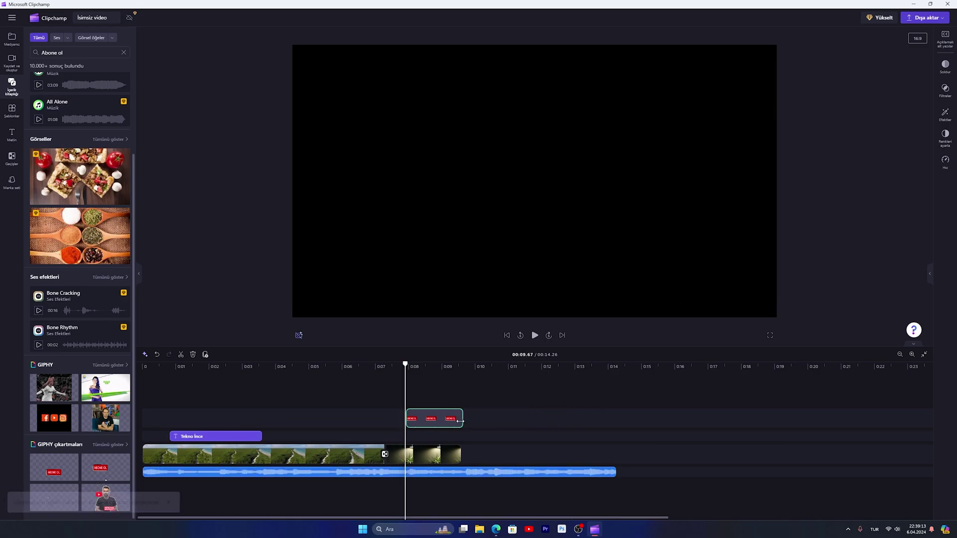
drag(617, 472, 463, 473)
Step: Shift the "ABONE OL" sticker slightly left in the frame and crop its empty upper and lower margins
click(533, 229)
drag(535, 232, 510, 231)
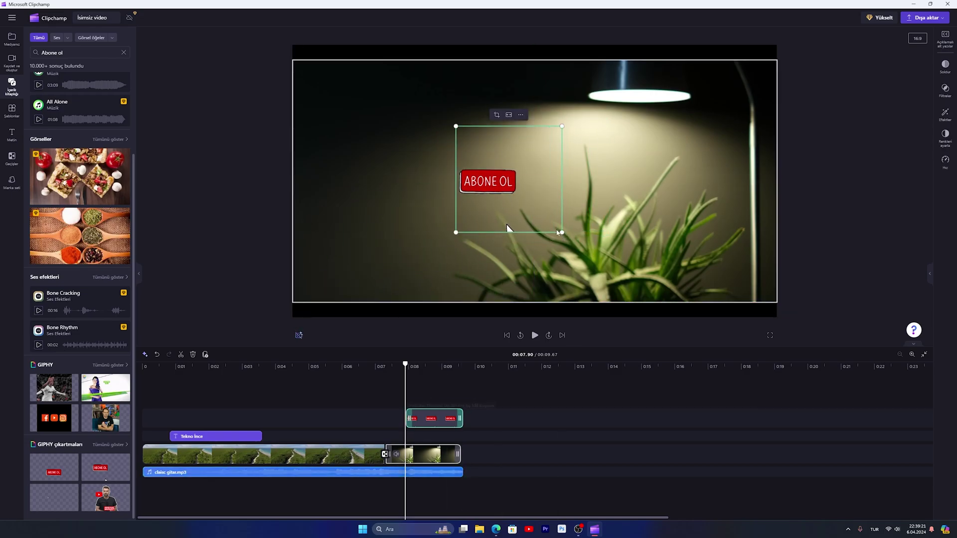
click(499, 115)
drag(508, 231, 508, 225)
click(503, 130)
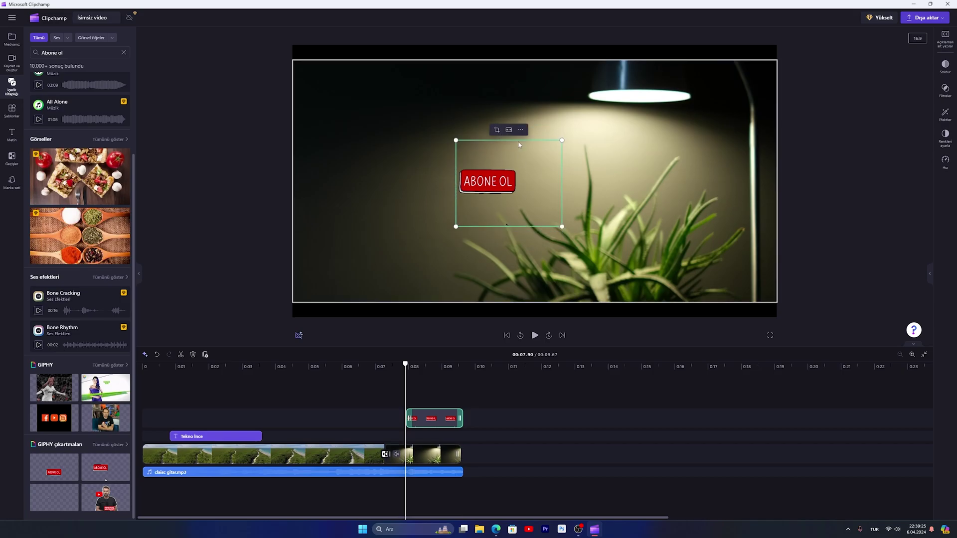
Step: Move the "ABONE OL" sticker to the lower-left corner of the video frame and play the result
drag(506, 225, 368, 262)
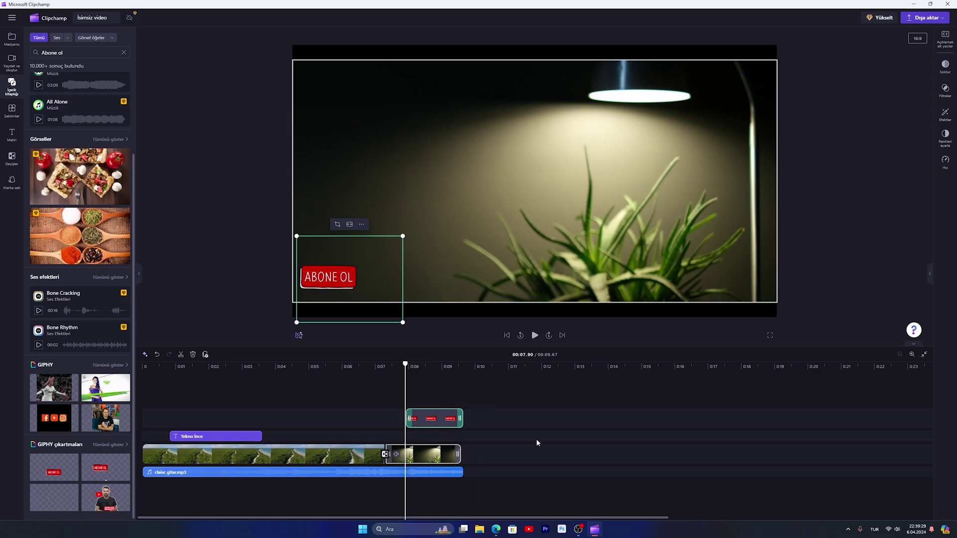
click(452, 310)
click(535, 336)
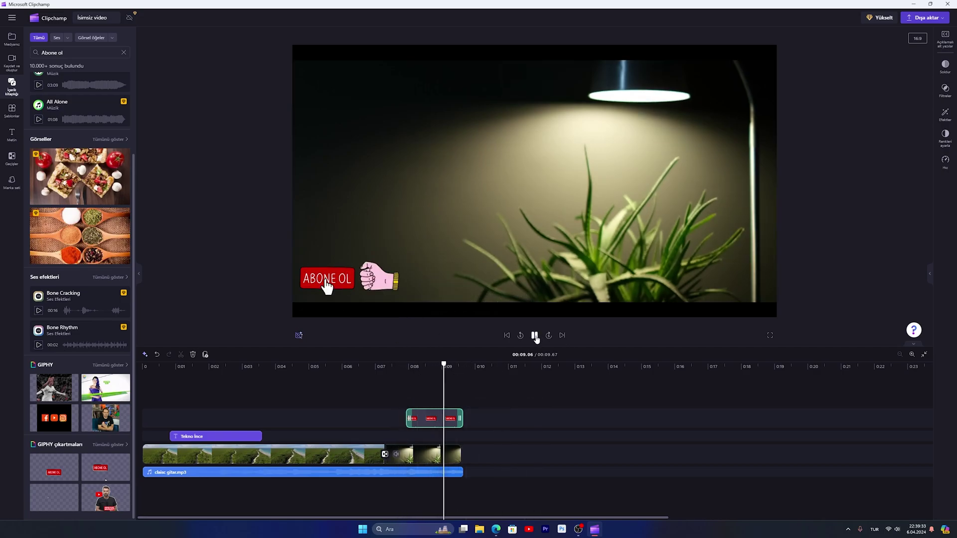
Step: Try the "ABONE OL" sticker over the drone clip from about 3.6 to 7.5 seconds and play that part
drag(461, 419, 392, 422)
click(535, 336)
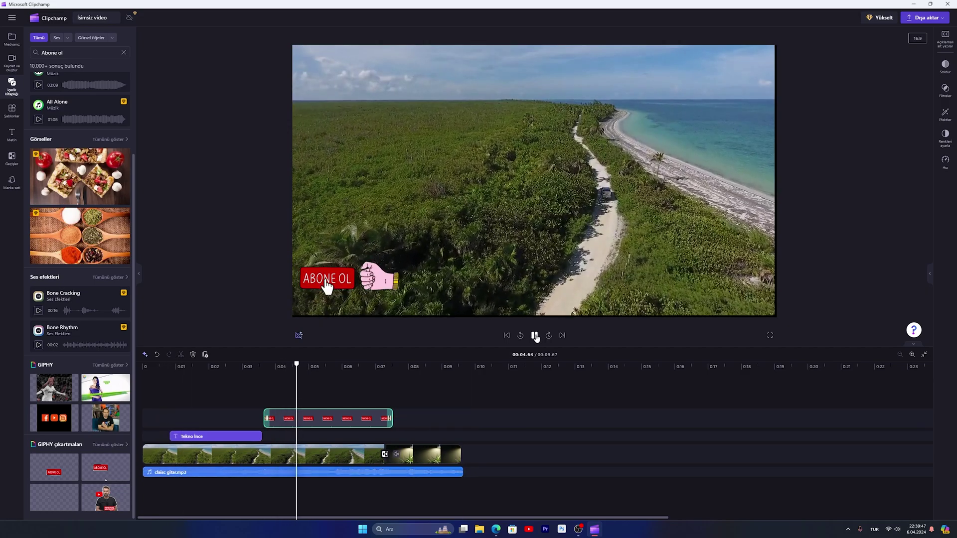
click(535, 336)
Step: Place the "ABONE OL" sticker over the lamp clip from about 7.3 seconds to its end at about 9.67 seconds and play it
drag(346, 364, 342, 364)
drag(391, 420, 428, 419)
click(382, 358)
click(535, 336)
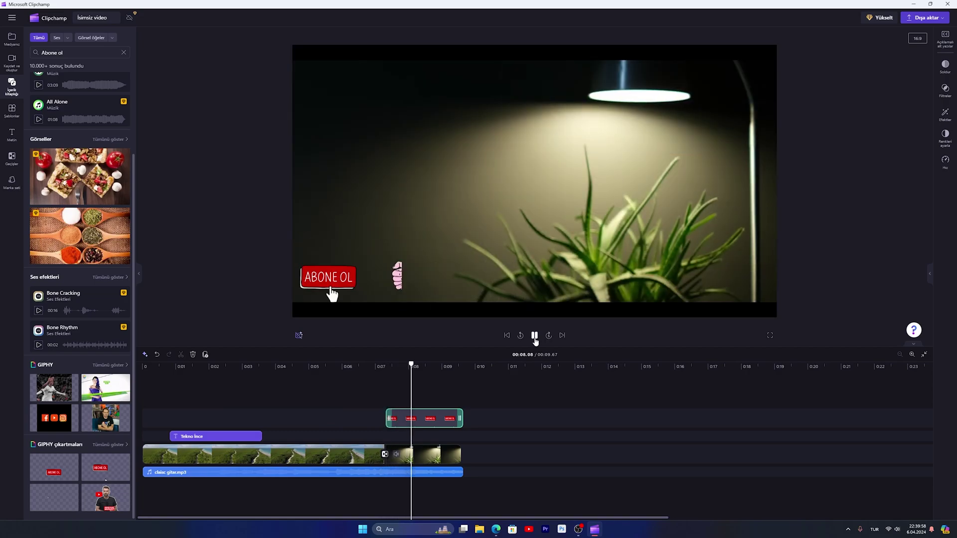
click(535, 336)
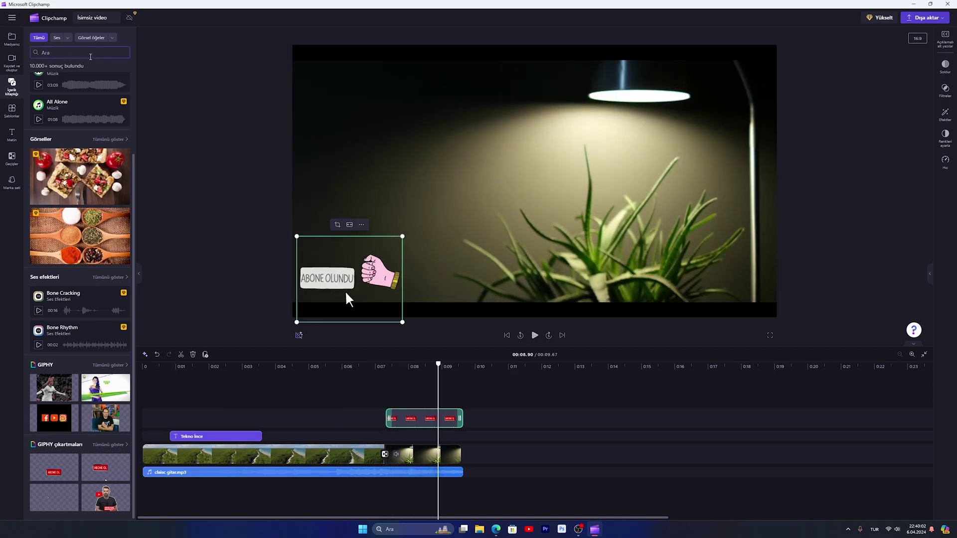
Step: Search the content library for "Bayıldım" and place the close-up face GIPHY clip on a track above the sticker from about 4.8 seconds
click(90, 57)
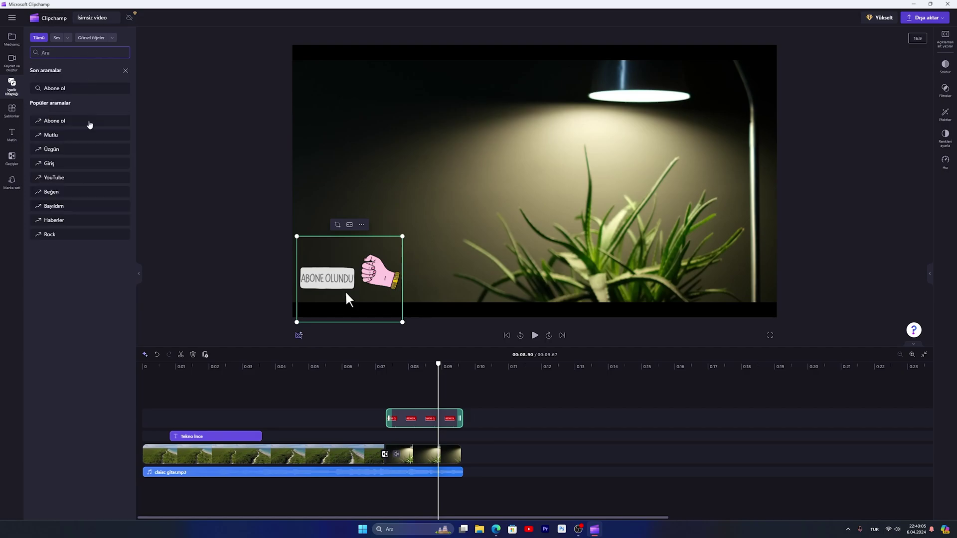
click(71, 207)
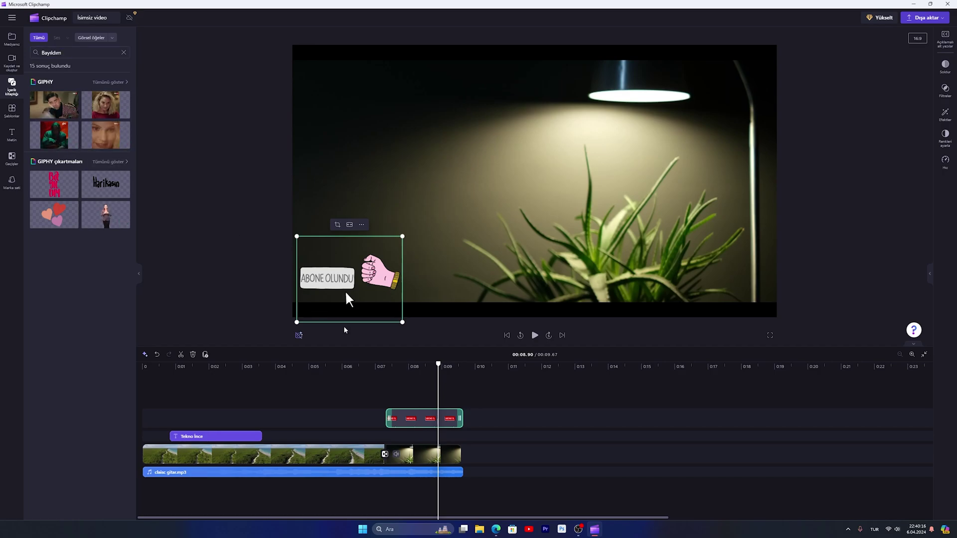
click(125, 143)
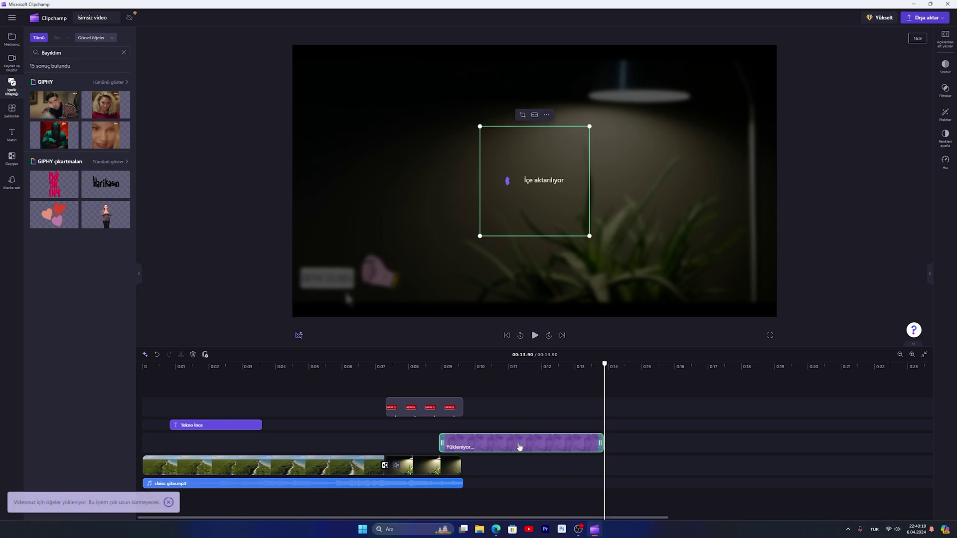
drag(548, 169, 494, 204)
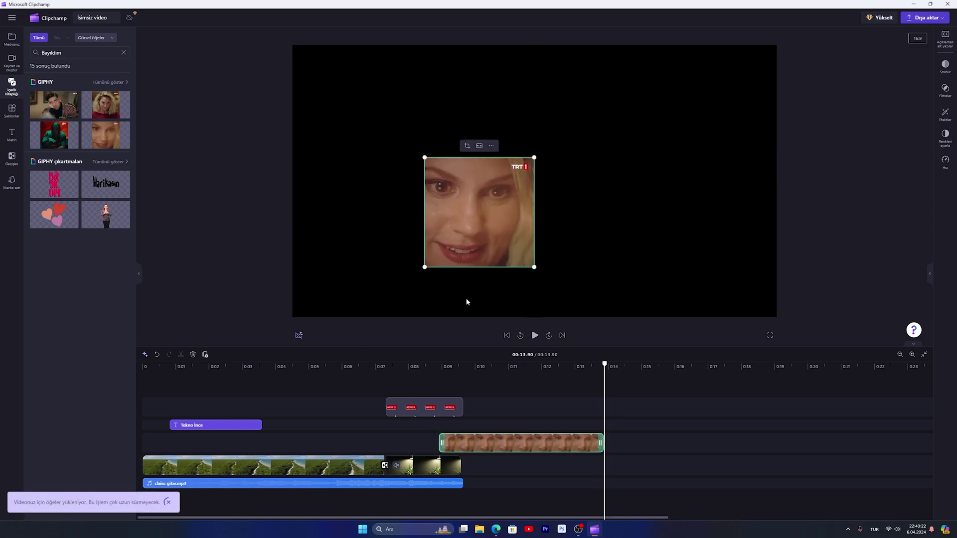
click(513, 369)
drag(513, 451, 377, 407)
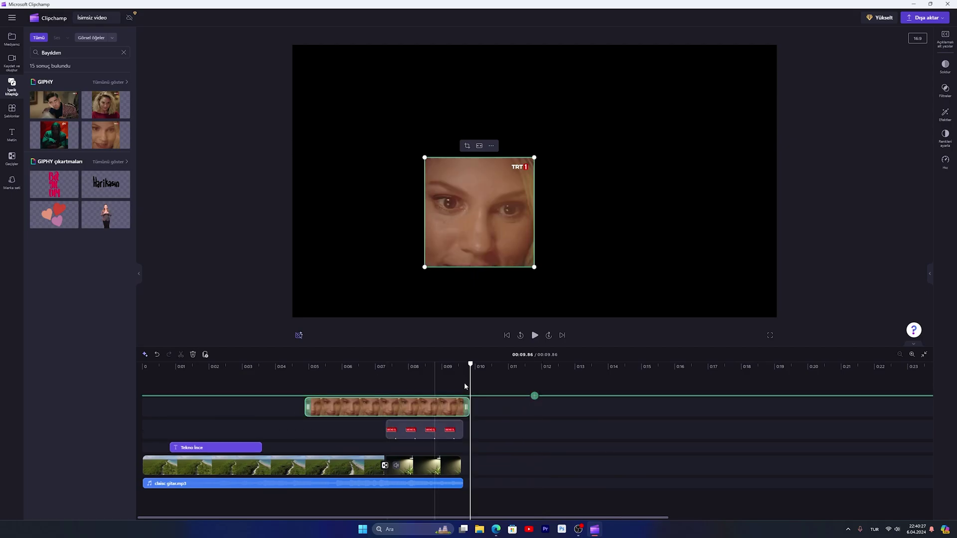
Step: Preview the face GIF over the drone clip and move it to the lower-left corner of the video frame
click(410, 366)
key(Left)
key(Left)
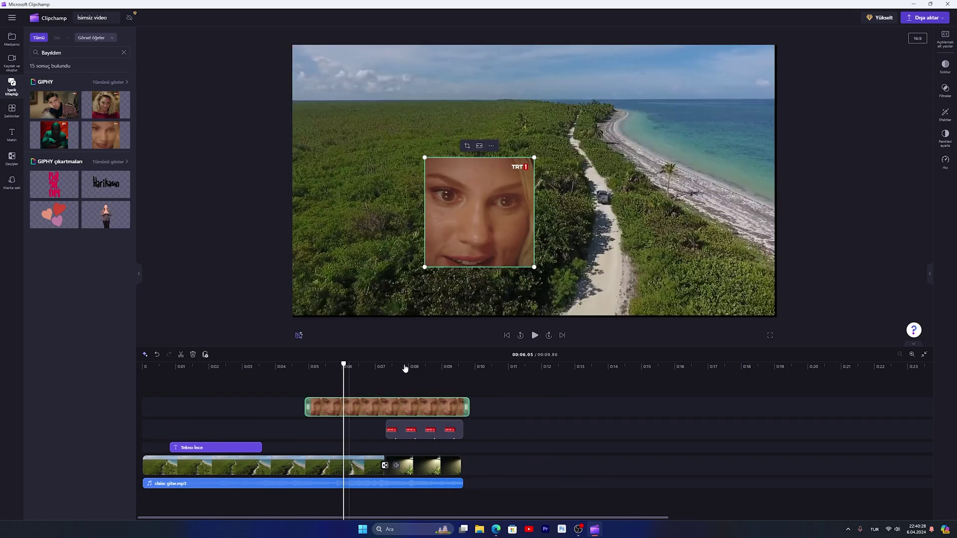
click(533, 335)
drag(475, 231, 354, 262)
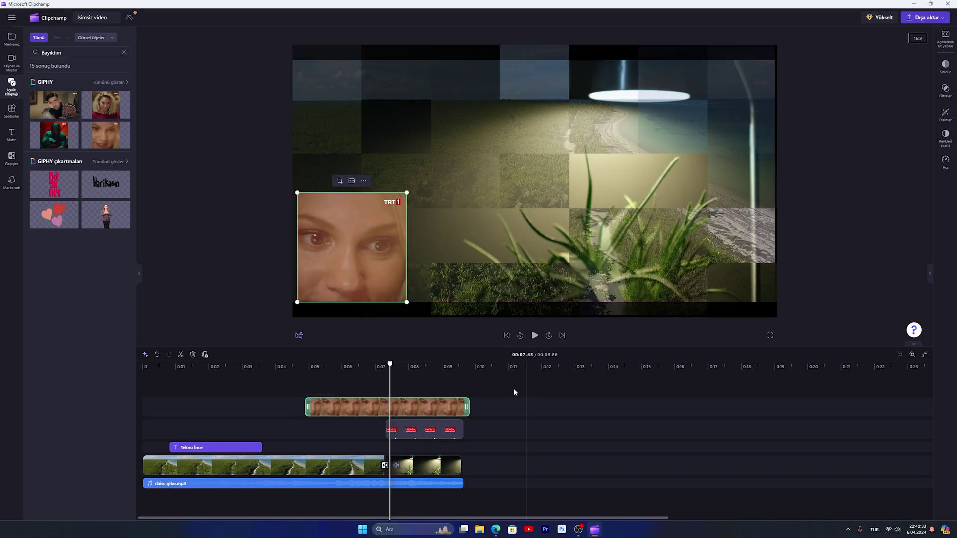
Step: Trim the face GIF to end at about 6.4 seconds and return the playhead to about 0.3 seconds
drag(464, 407, 356, 407)
click(322, 367)
drag(278, 367, 152, 367)
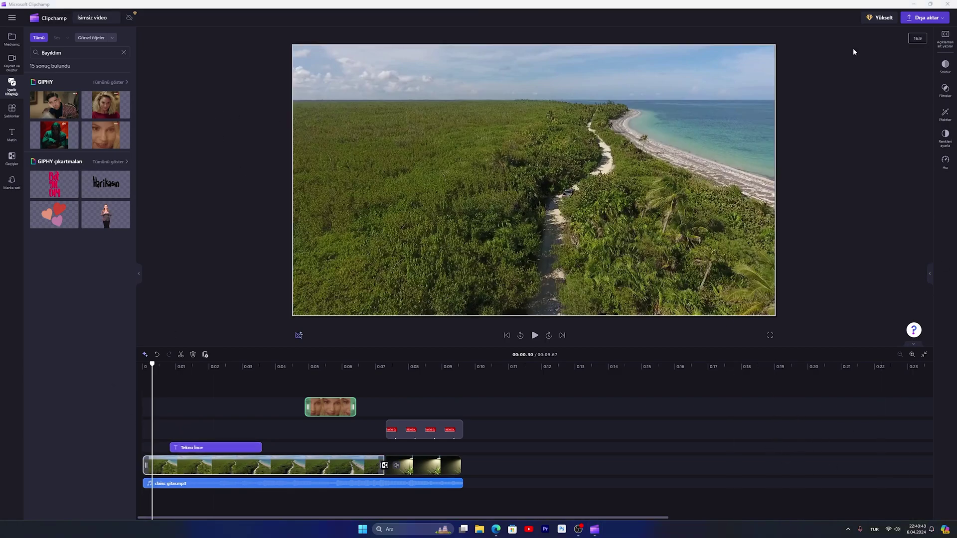
Step: Set the video's aspect ratio to 9:16 and enlarge and reposition the drone clip until it nearly fills the vertical frame
click(917, 38)
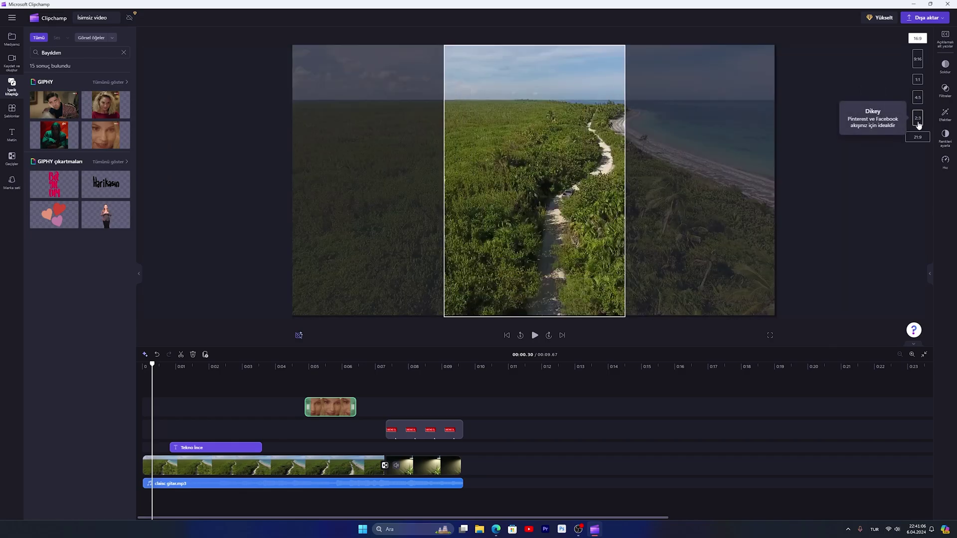
click(918, 59)
click(572, 205)
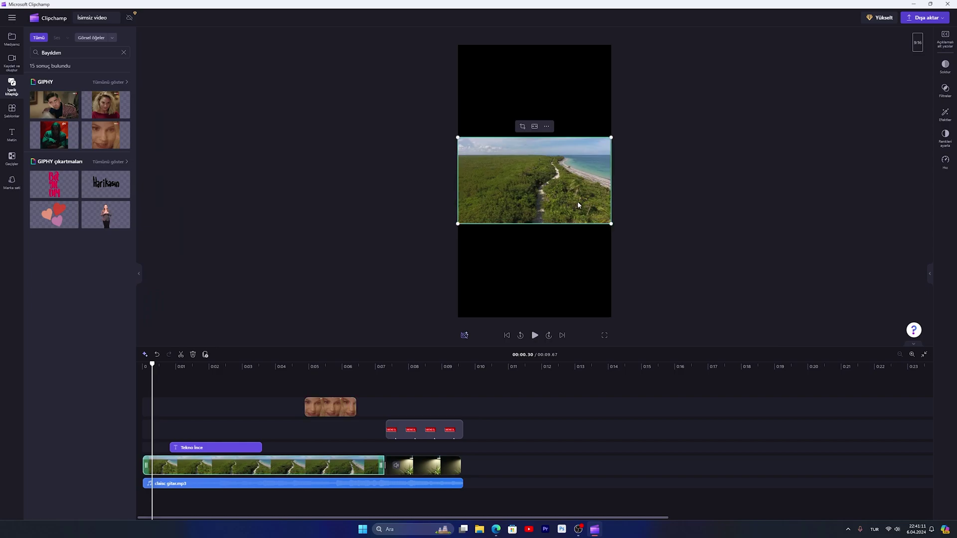
drag(612, 224, 742, 298)
drag(667, 207, 611, 149)
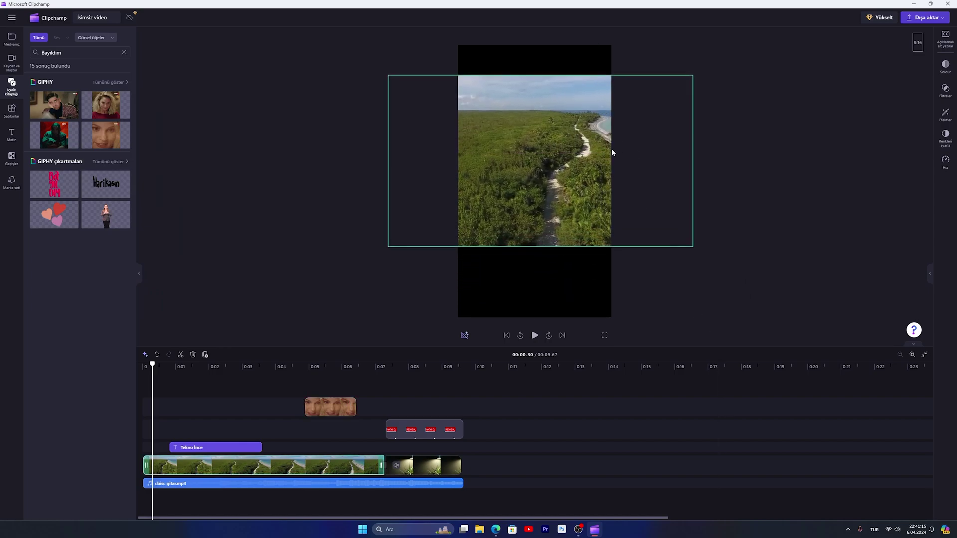
drag(693, 246, 788, 298)
drag(576, 196, 541, 202)
drag(752, 299, 758, 306)
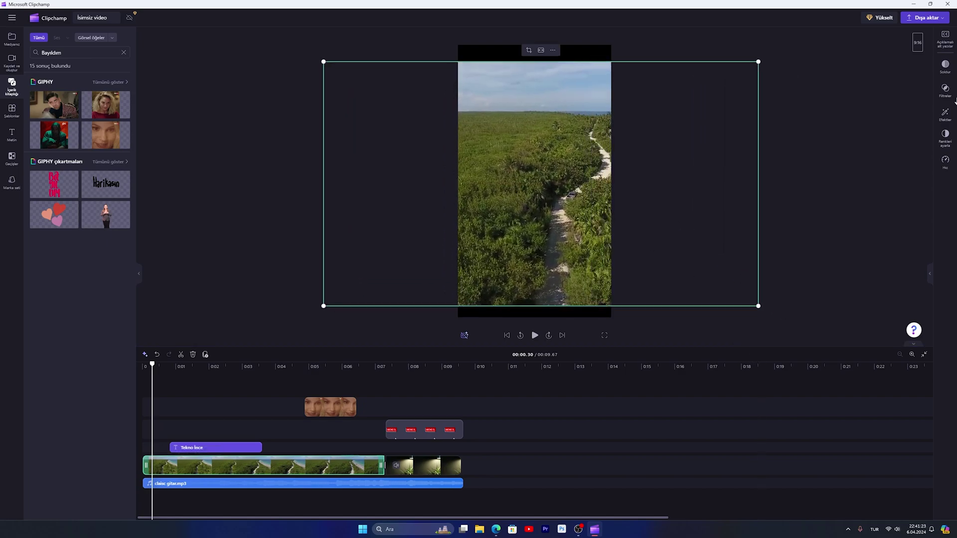
click(868, 143)
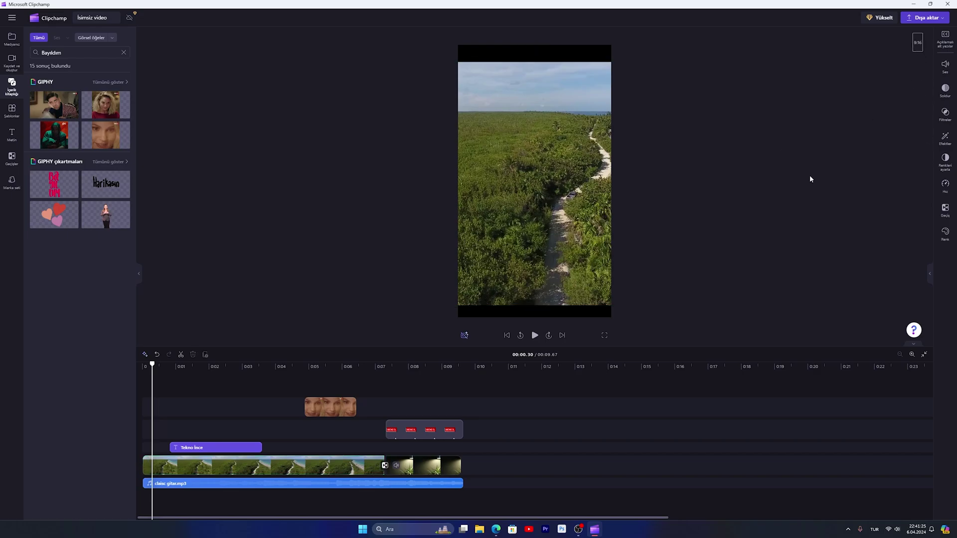
drag(152, 365, 200, 371)
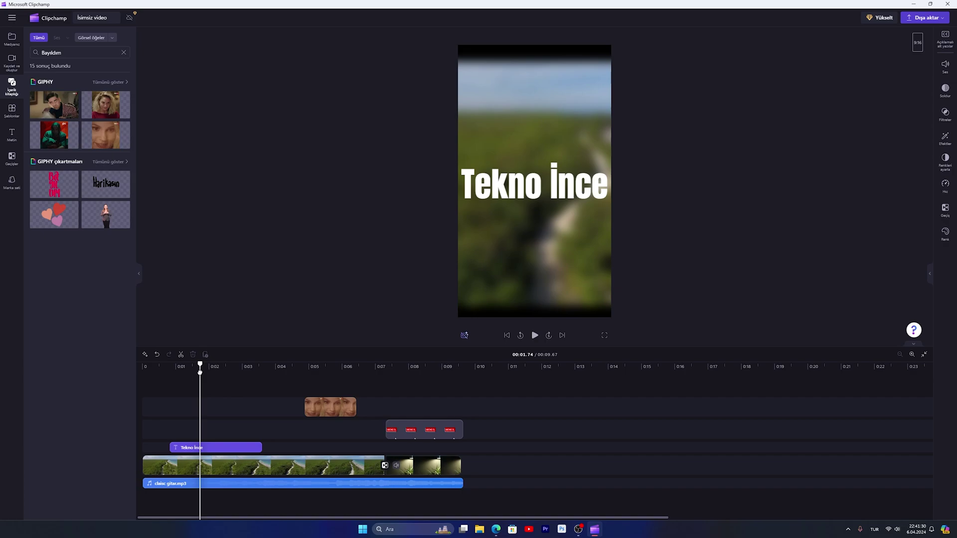